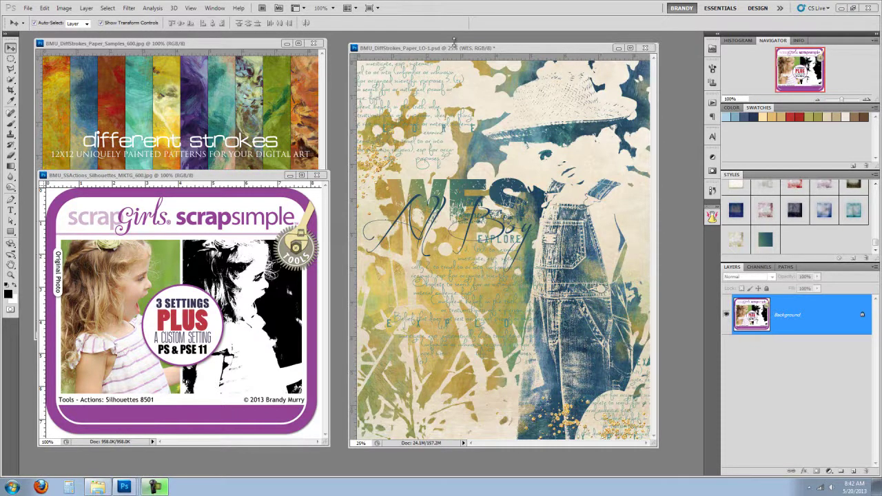
Bring the paper samples preview and the Silhouettes action preview to the front in turn to examine them.
click(260, 51)
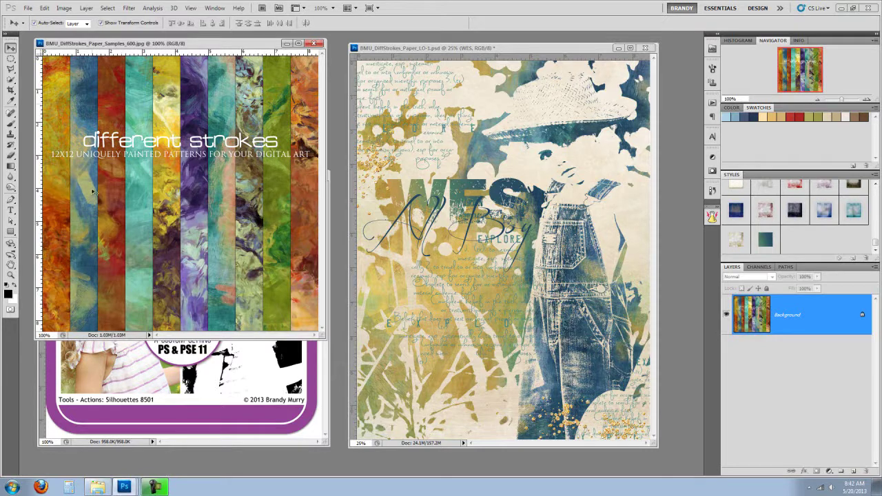
click(256, 381)
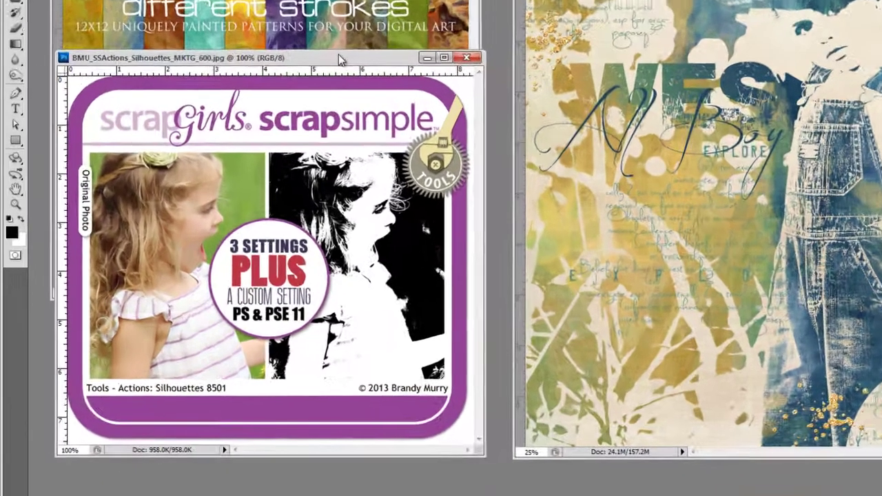
key(ctrl+w)
drag(343, 35, 343, 36)
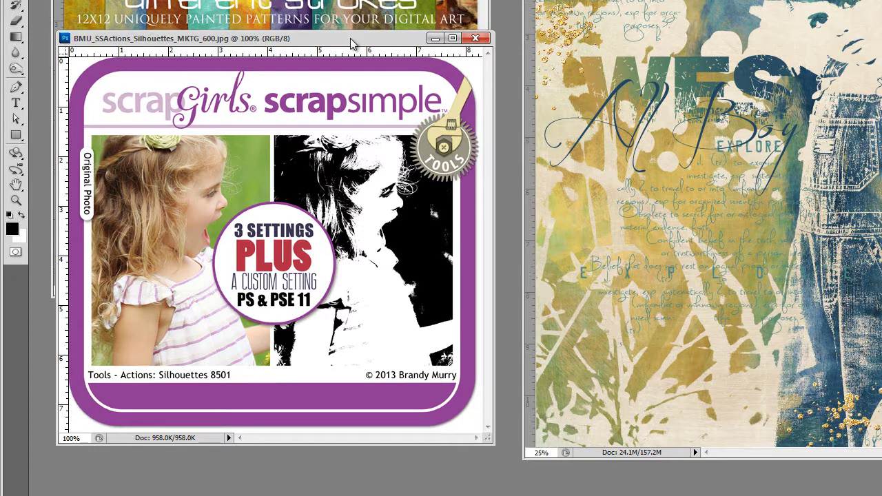
key(ctrl+w)
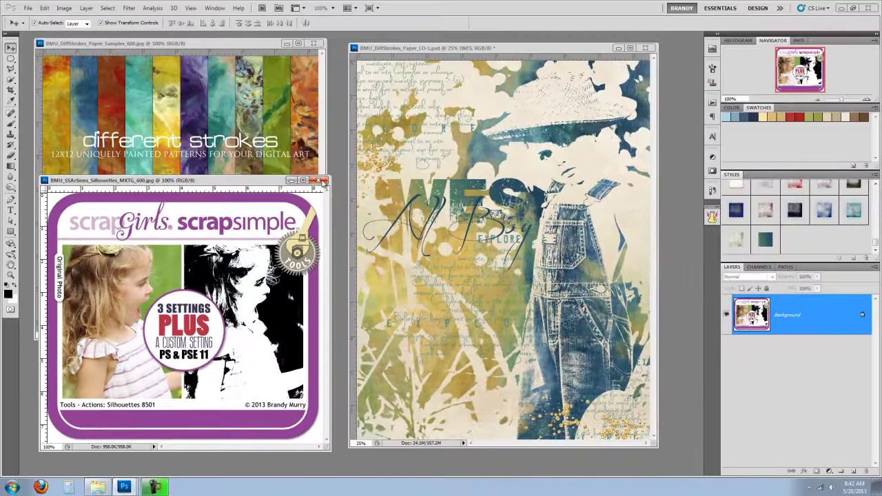
Close both product preview images and the finished layout, keeping the blank paper working document open.
click(320, 180)
click(313, 43)
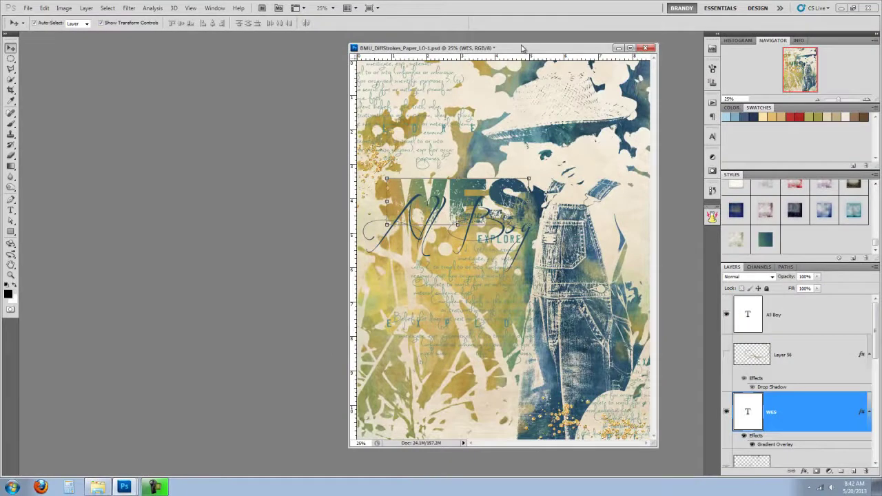
drag(521, 43, 201, 44)
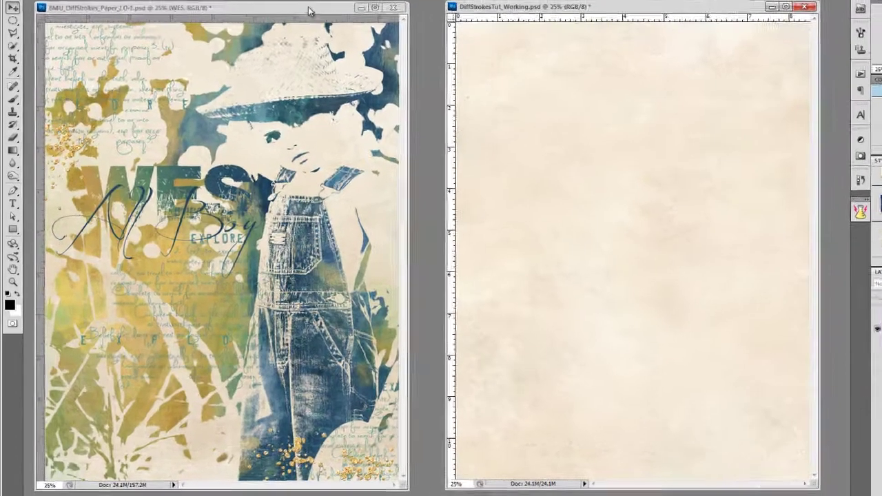
drag(309, 11, 333, 10)
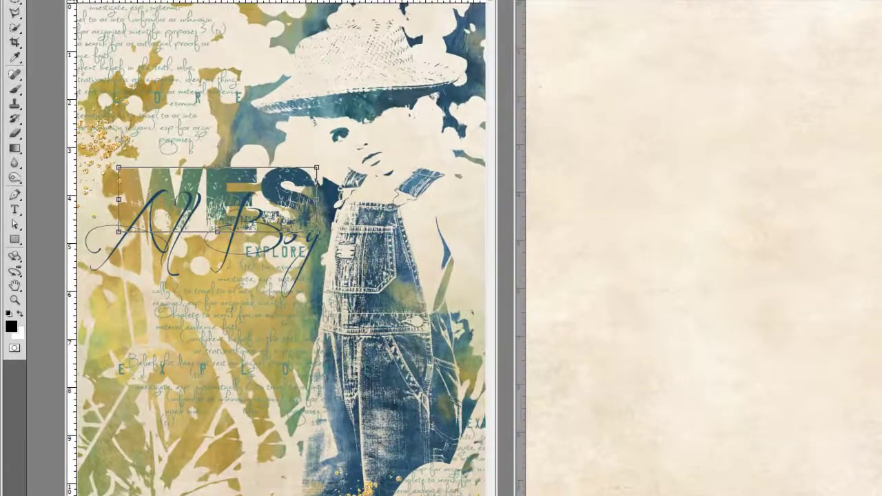
key(ctrl+w)
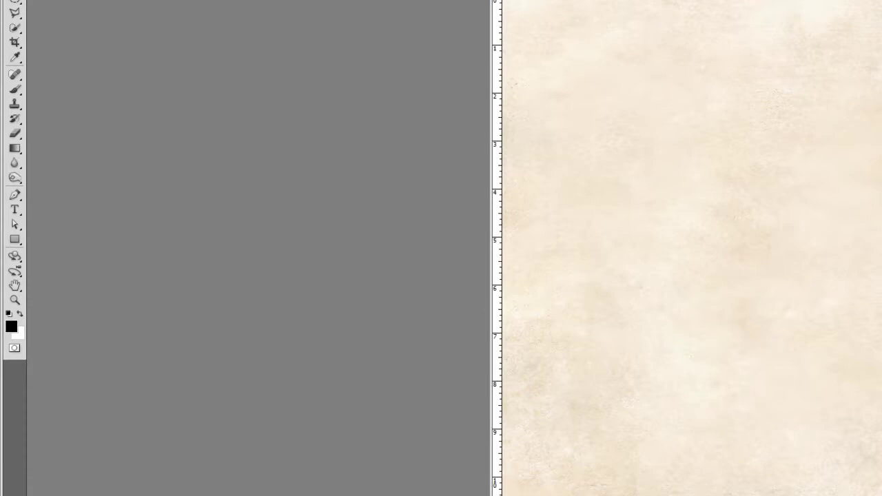
Switch to the photo twochicsphotog019.jpg, undo its silhouette effect to restore the original image, and reposition its window.
key(ctrl+Tab)
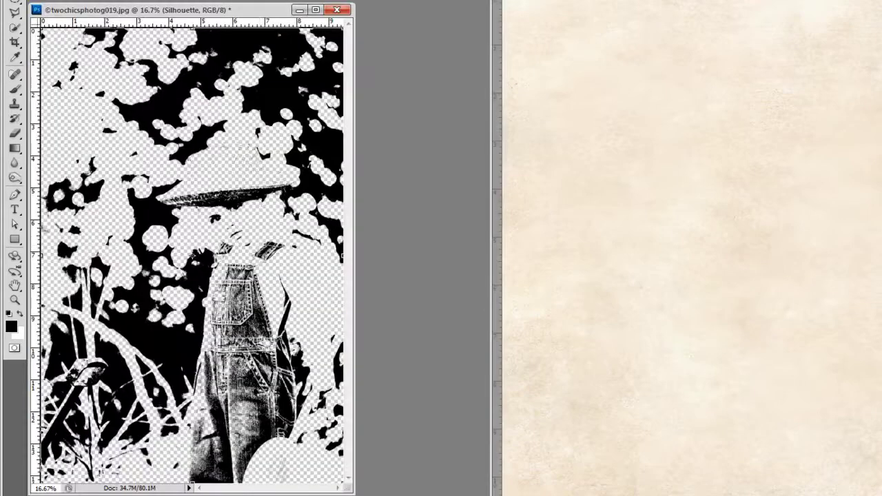
key(ctrl+x)
key(ctrl+z)
key(ctrl+alt+z)
drag(240, 12, 346, 9)
Run the Silhouette Custom action on the photo, raising the Note Paper filter's Image Balance to about 23.
key(alt+F9)
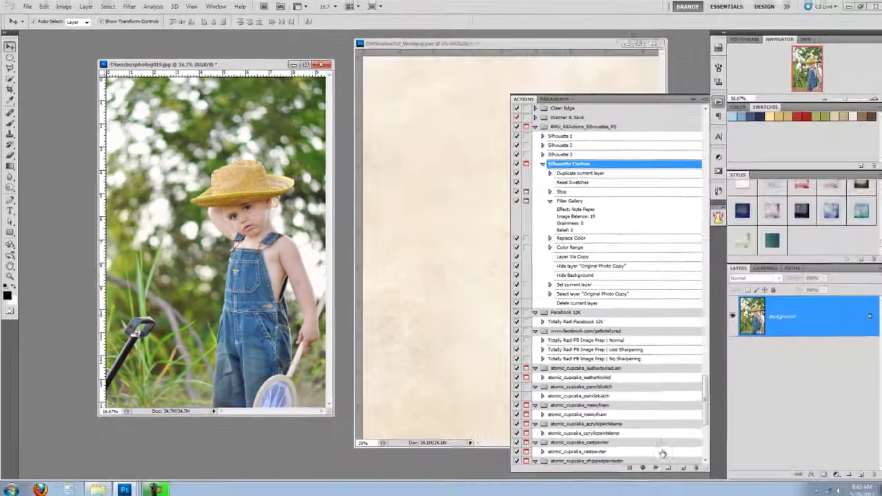
click(881, 495)
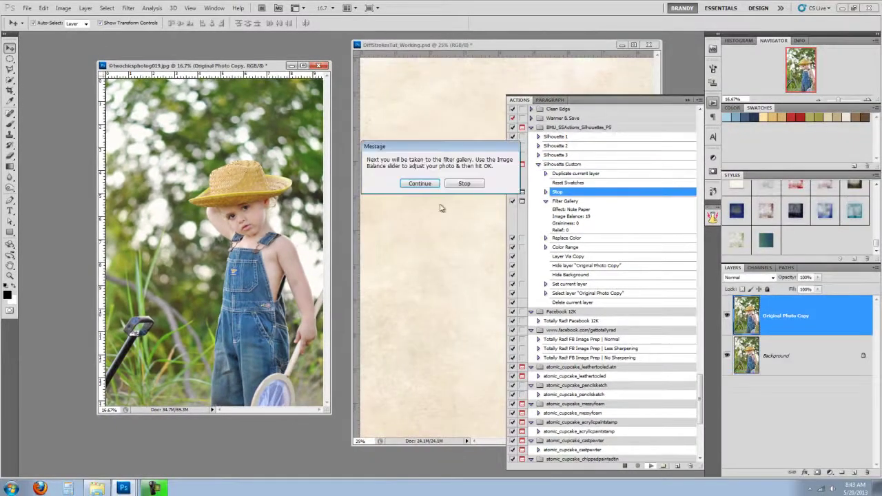
click(421, 184)
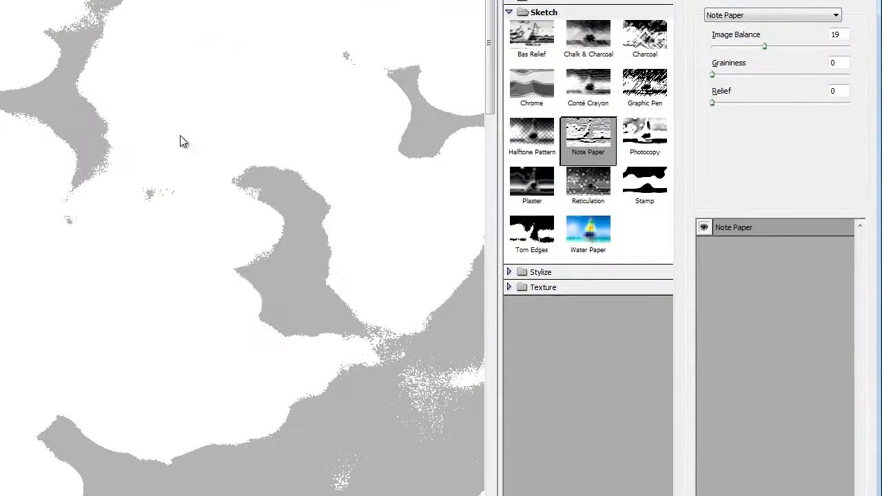
right_click(417, 140)
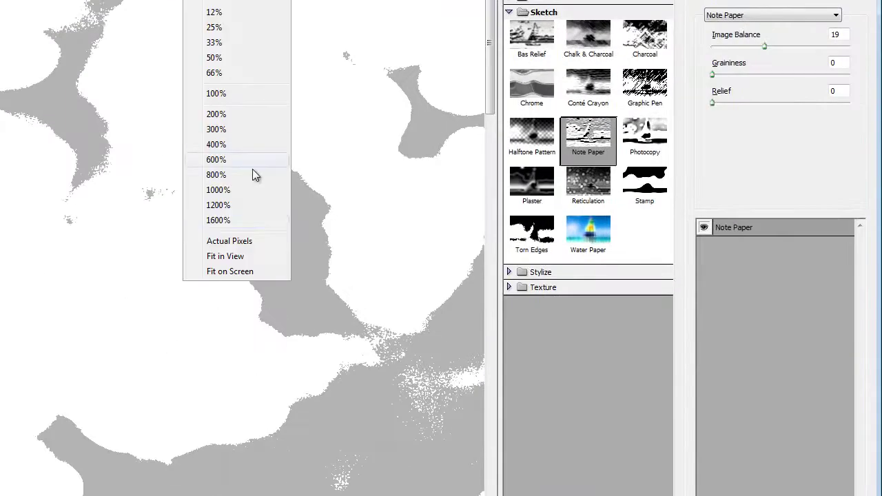
click(241, 256)
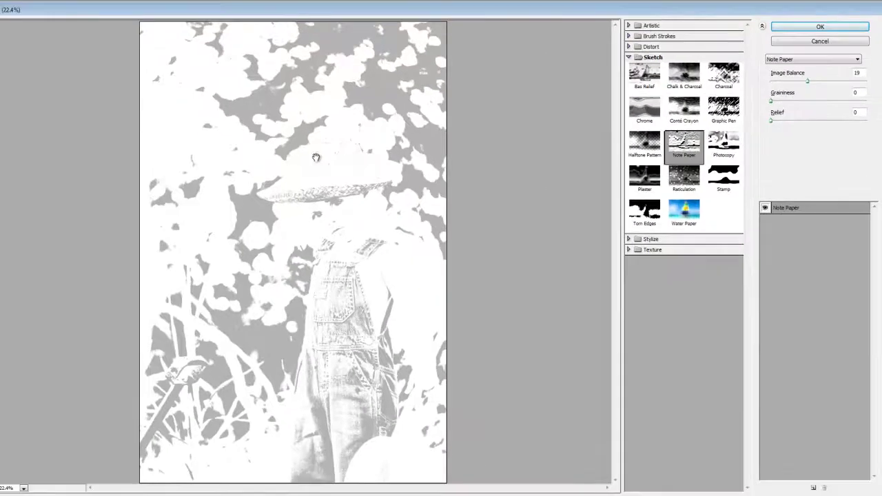
click(809, 83)
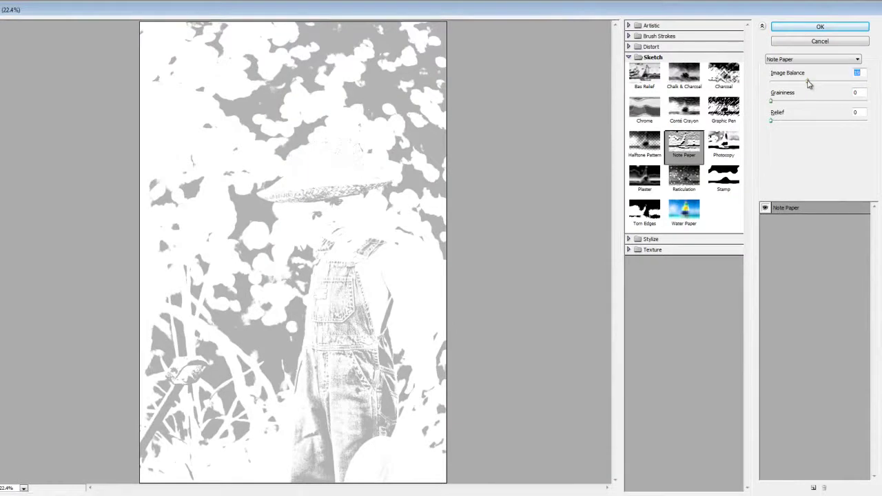
drag(810, 83, 816, 82)
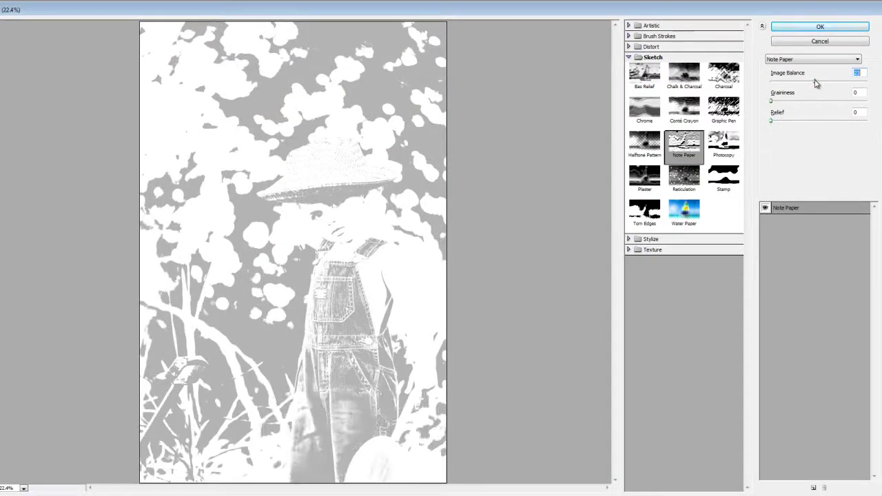
click(821, 26)
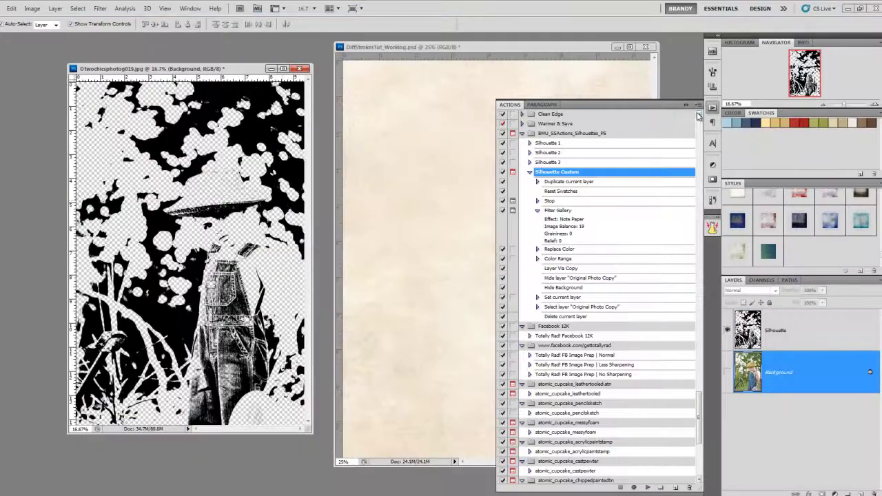
Copy the Silhouette layer into DiffStrokesTut_Working.psd, minimize the photo, and position the silhouette to cover the page.
click(688, 106)
click(757, 335)
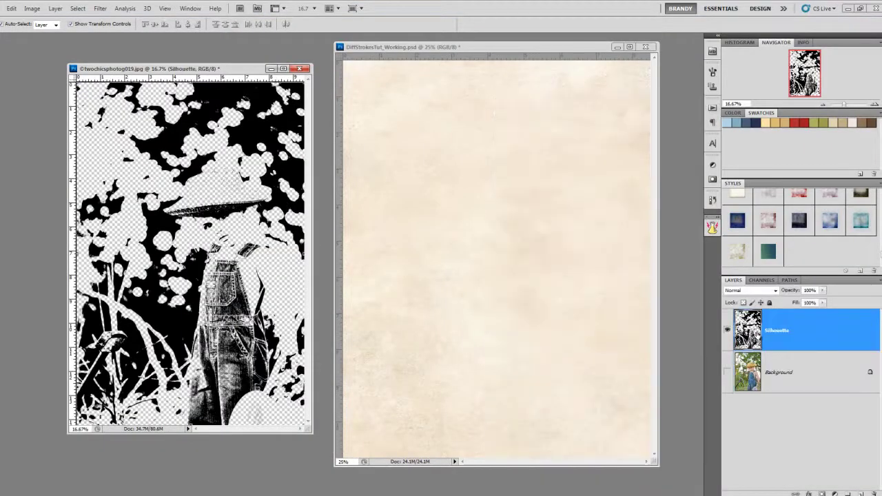
drag(756, 335, 415, 194)
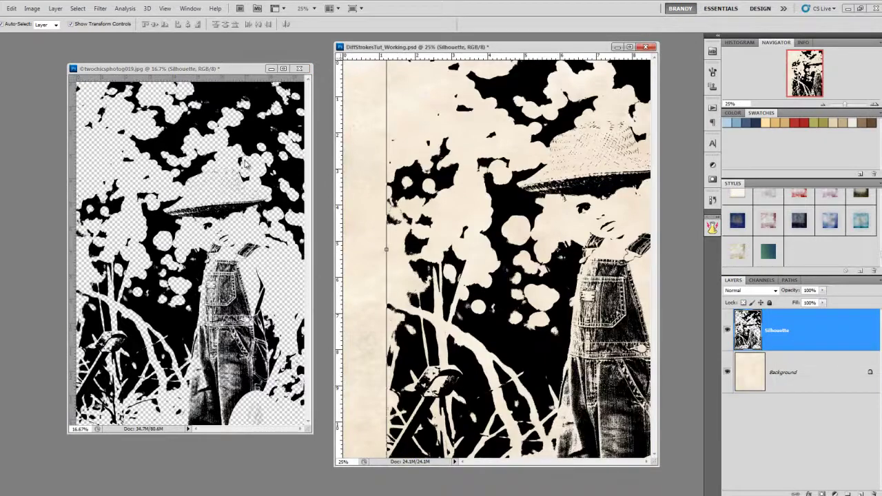
click(272, 69)
drag(555, 270, 505, 222)
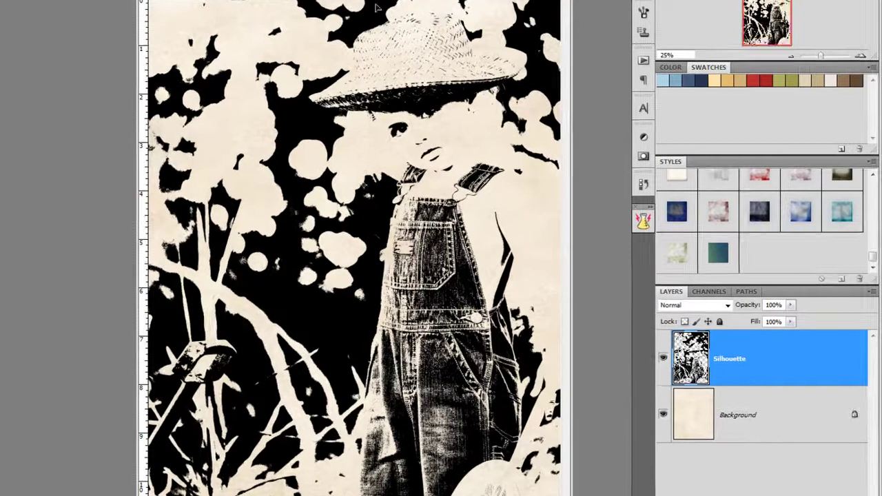
Copy the yellow and blue painted paper into the working document above the Silhouette layer and clip it to that layer.
drag(375, 1, 253, 0)
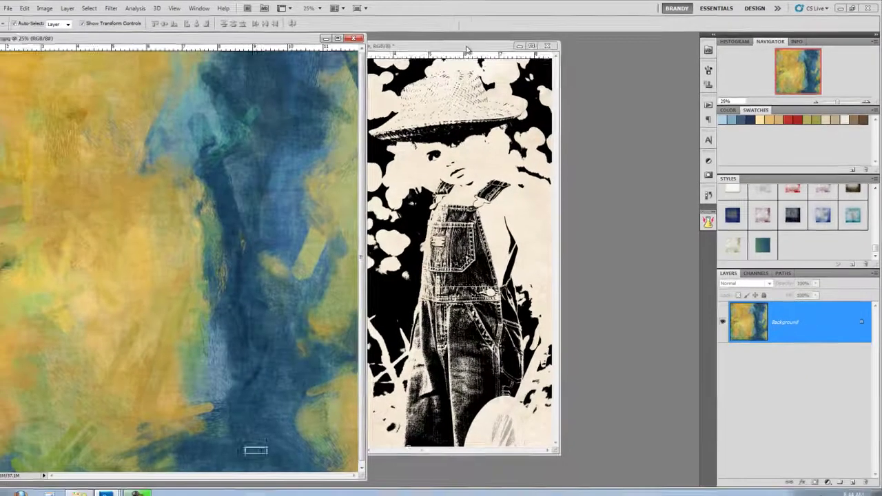
drag(445, 59, 484, 65)
drag(781, 336, 488, 251)
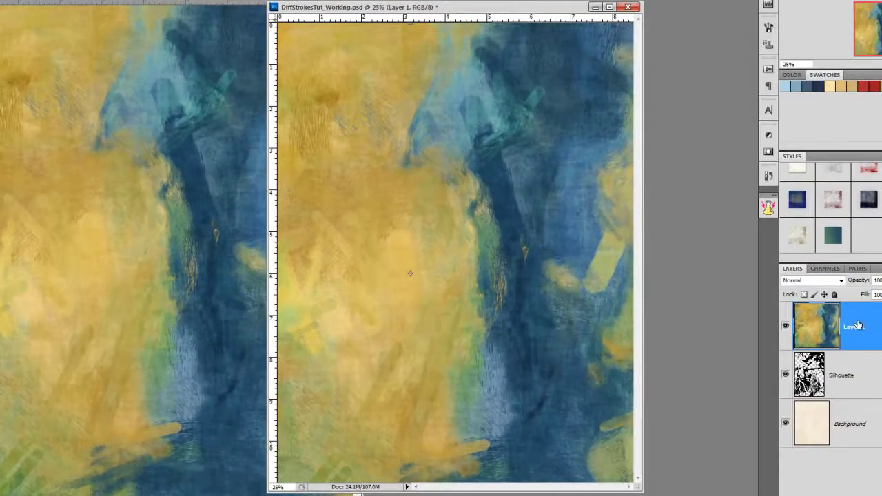
right_click(858, 326)
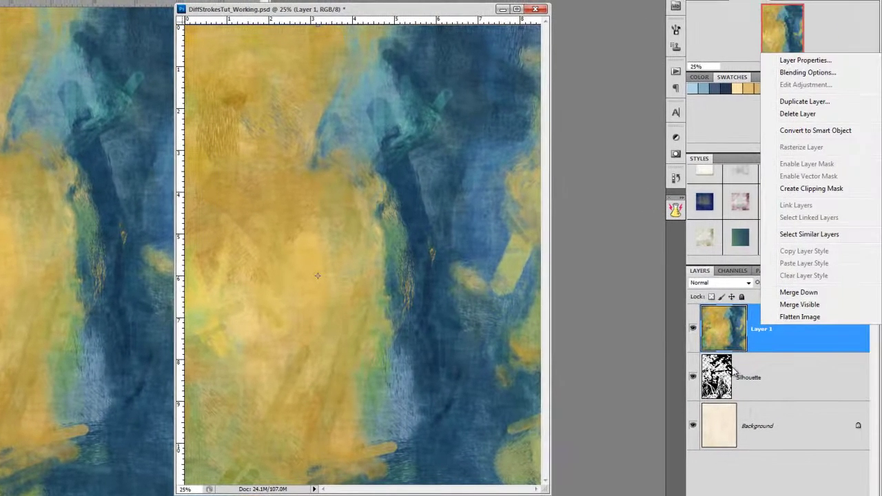
click(811, 188)
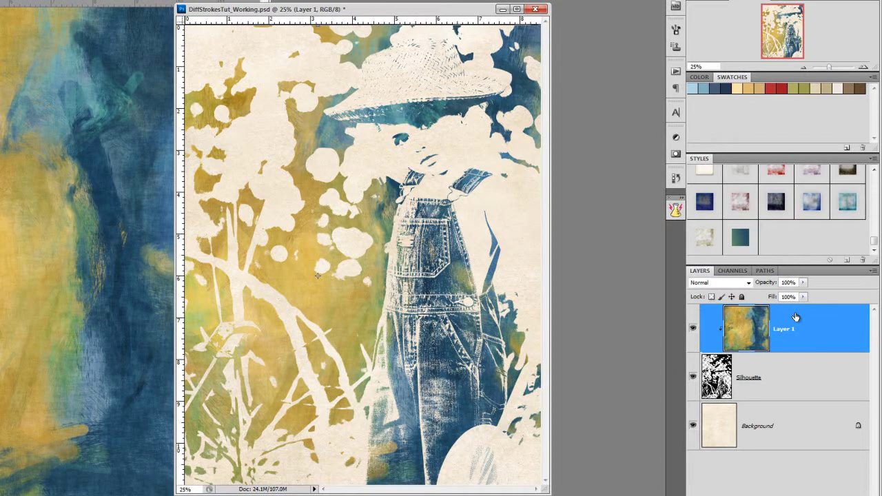
Close the painted paper document and reposition the working document's window.
click(69, 109)
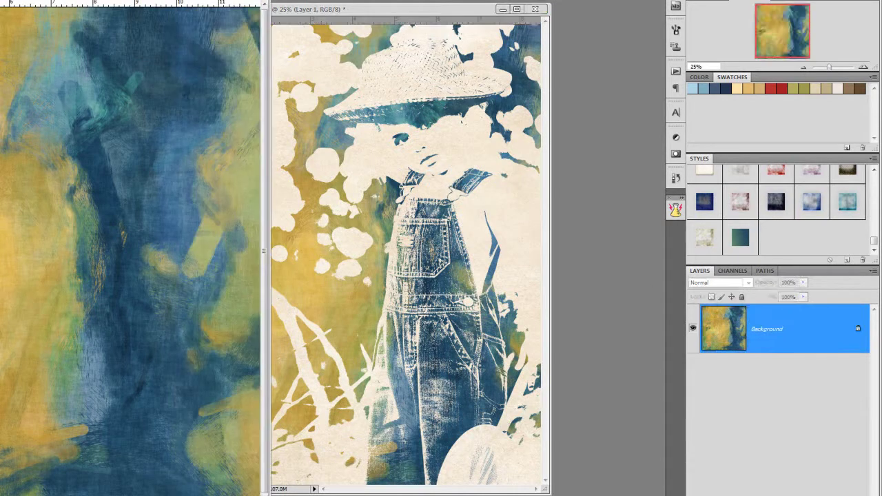
key(ctrl+w)
drag(366, 14, 336, 15)
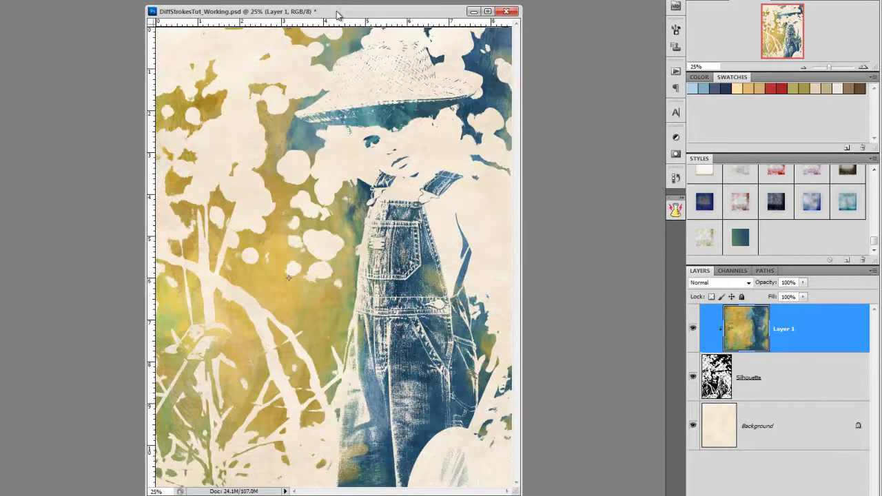
drag(369, 15, 353, 15)
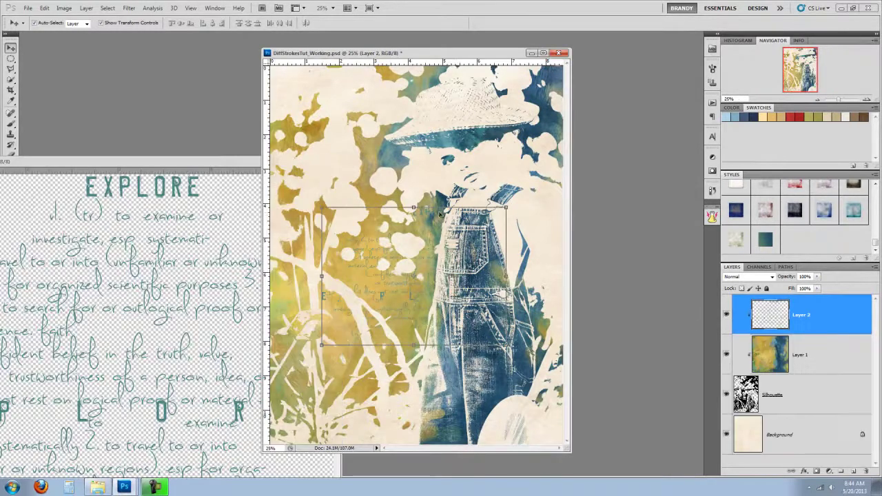
Release the EXPLORE word art on Layer 2 from its clipping mask and move it left over the yellow area beside the boy.
click(849, 351)
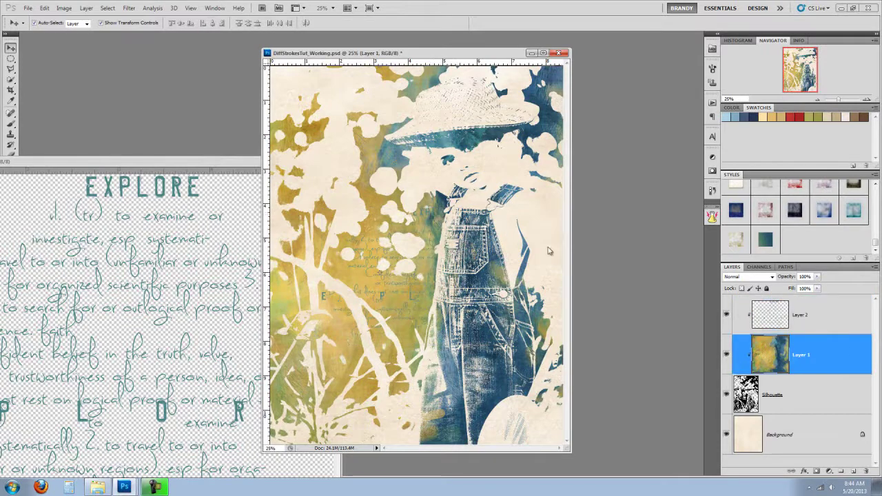
right_click(819, 313)
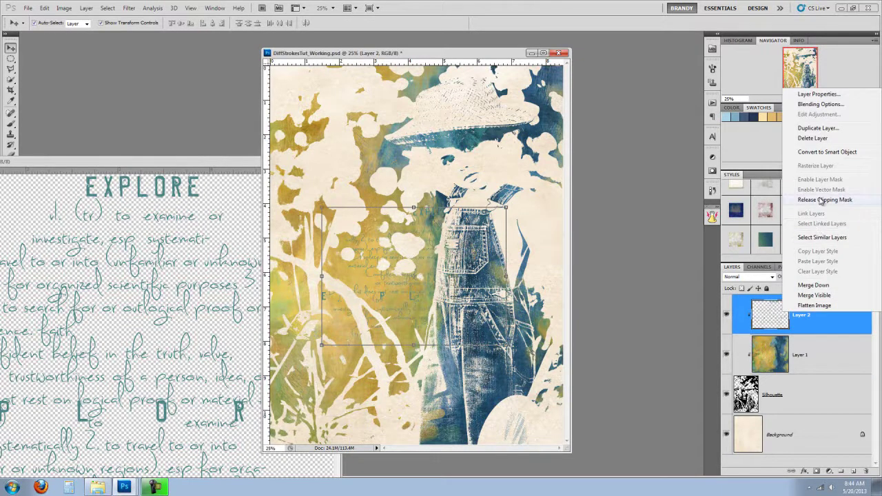
click(821, 200)
drag(377, 92, 315, 106)
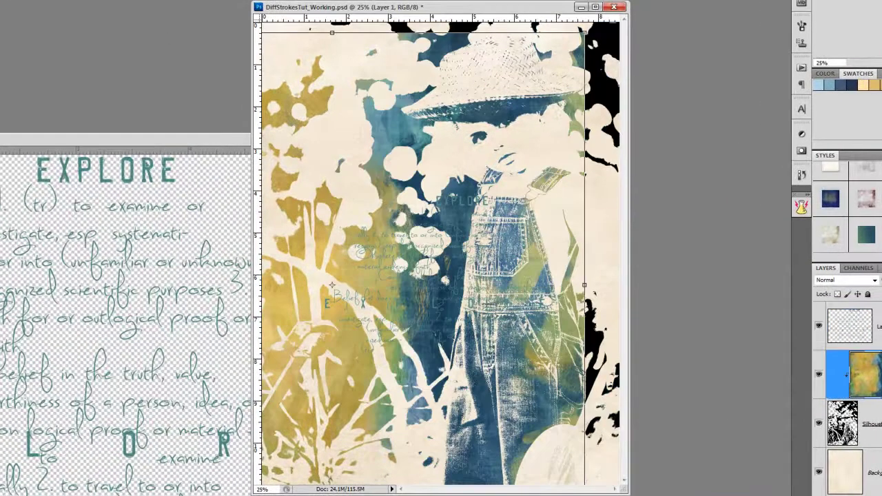
key(ctrl+z)
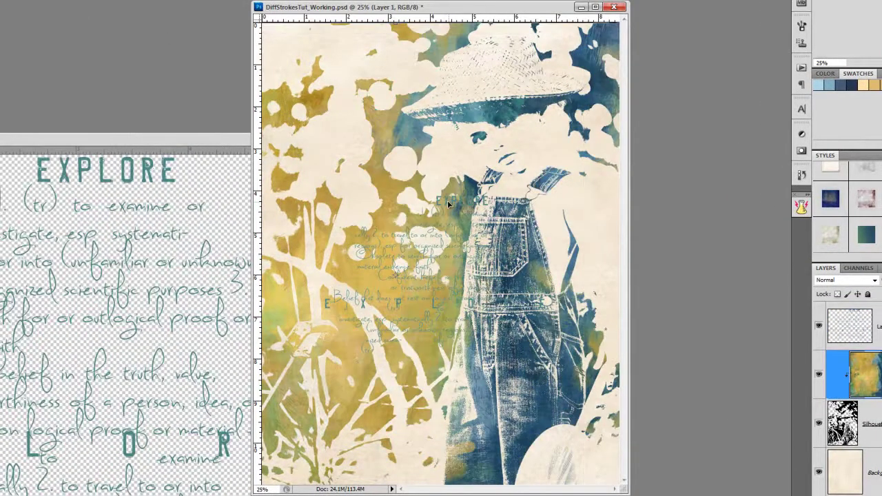
drag(446, 203, 382, 215)
Duplicate the EXPLORE word art as Layer 2 copy and move the duplicate to the page's lower-right corner.
key(ctrl+t)
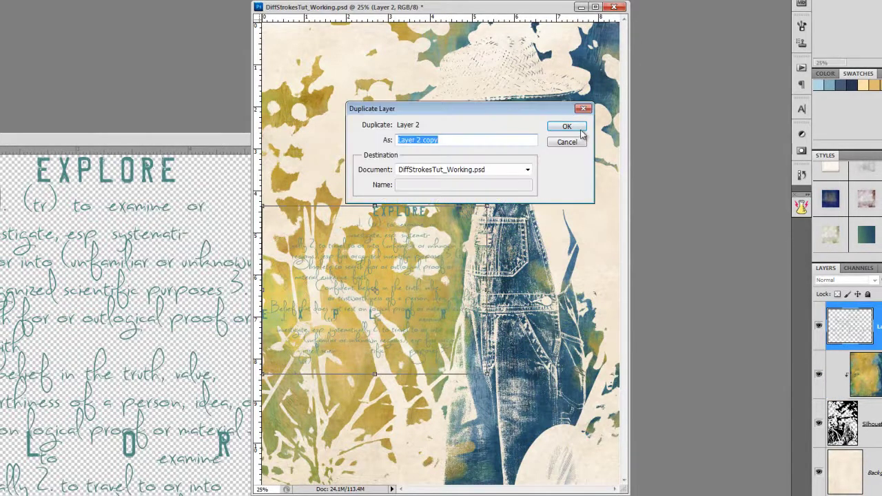
click(559, 127)
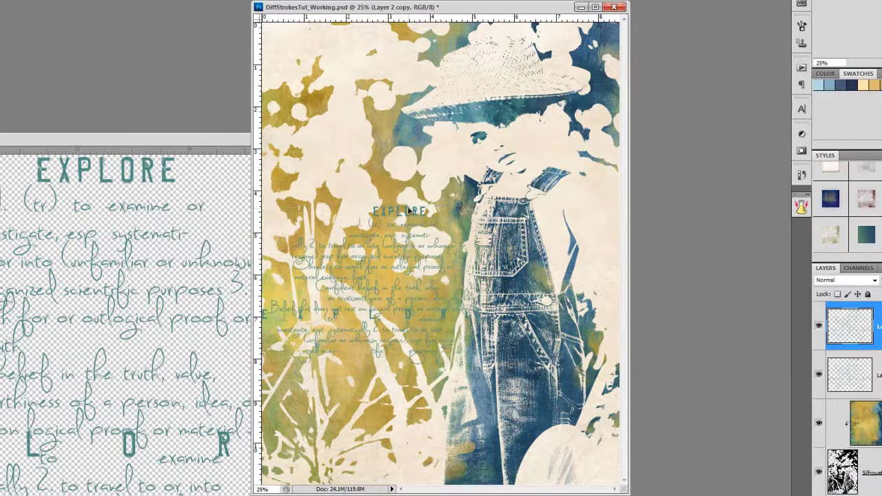
drag(404, 216, 608, 401)
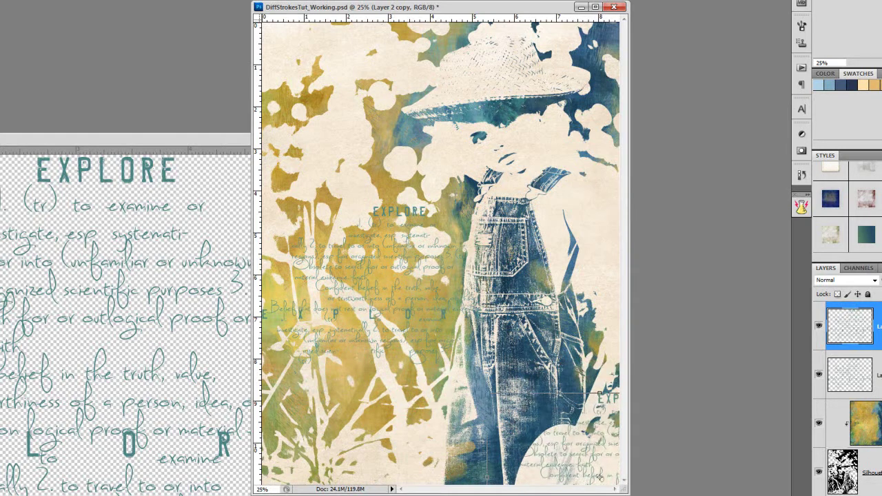
Duplicate the EXPLORE word art once more, move the copy to the page's upper-left corner, and put away the word art document.
key(ctrl+j)
click(571, 125)
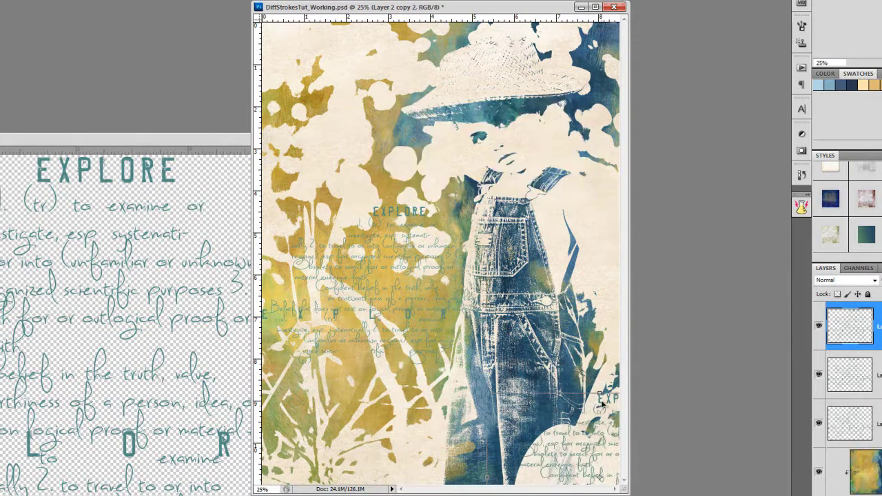
drag(599, 395, 390, 95)
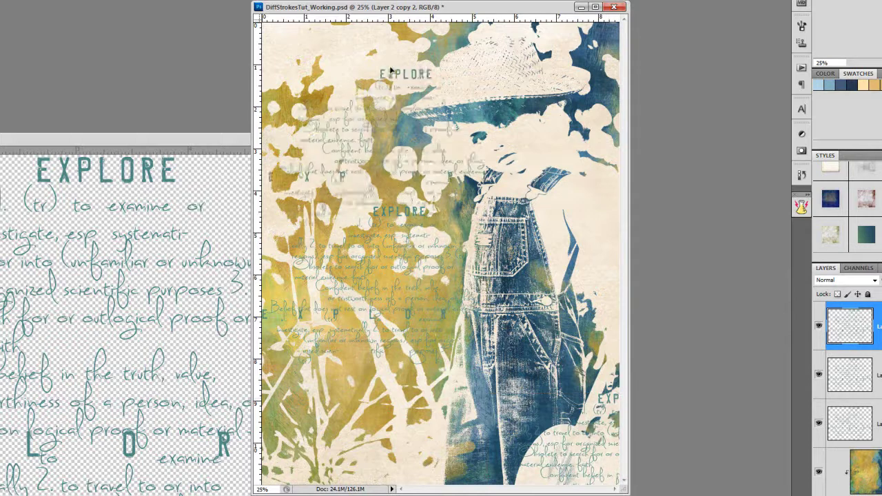
key(ctrl+t)
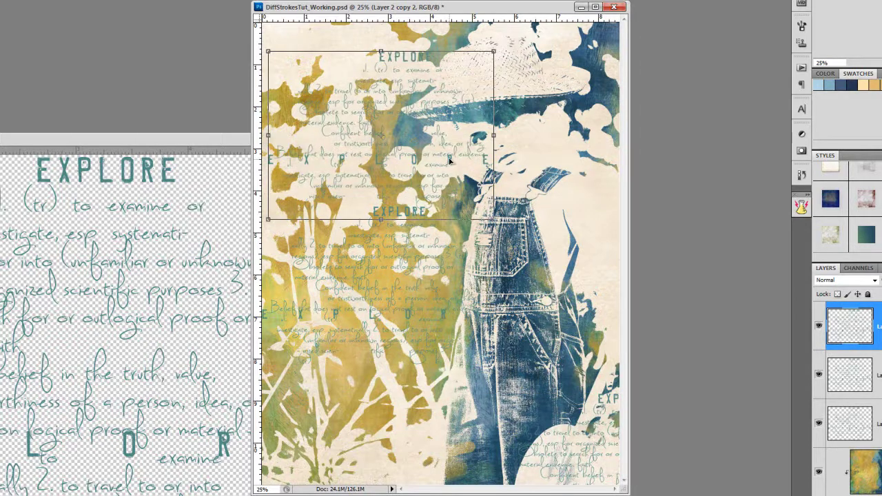
key(Return)
drag(450, 160, 353, 90)
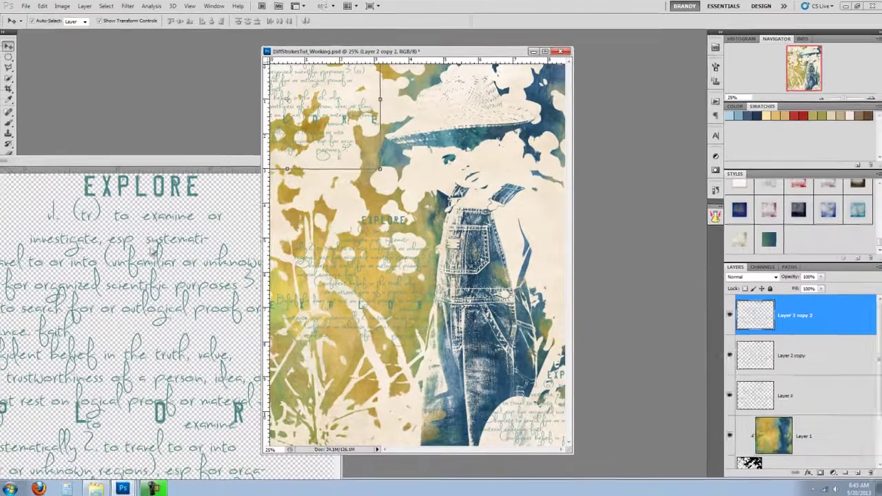
click(258, 173)
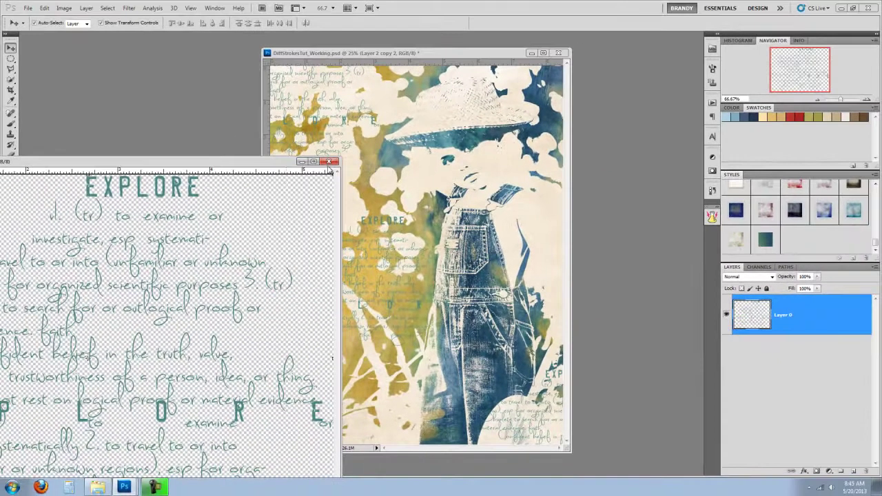
click(301, 161)
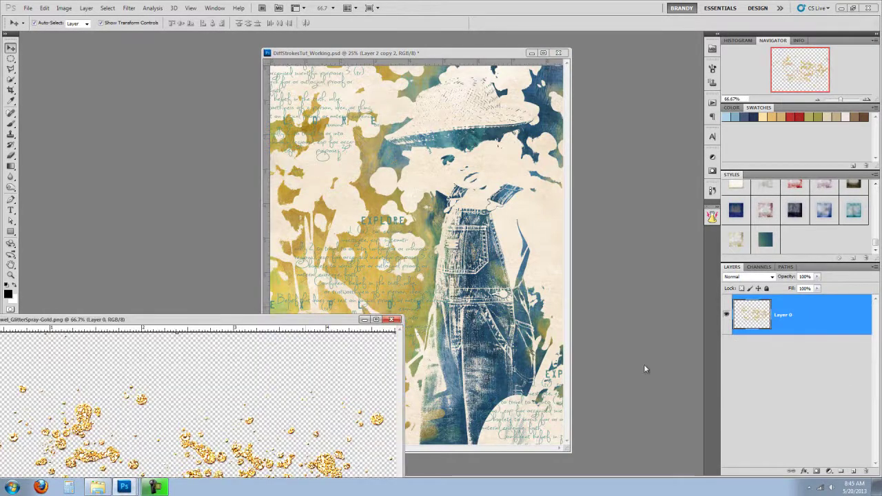
Copy the gold glitter spray into the working document over the page's lower-right corner and close the glitter document.
drag(831, 333, 564, 408)
click(213, 353)
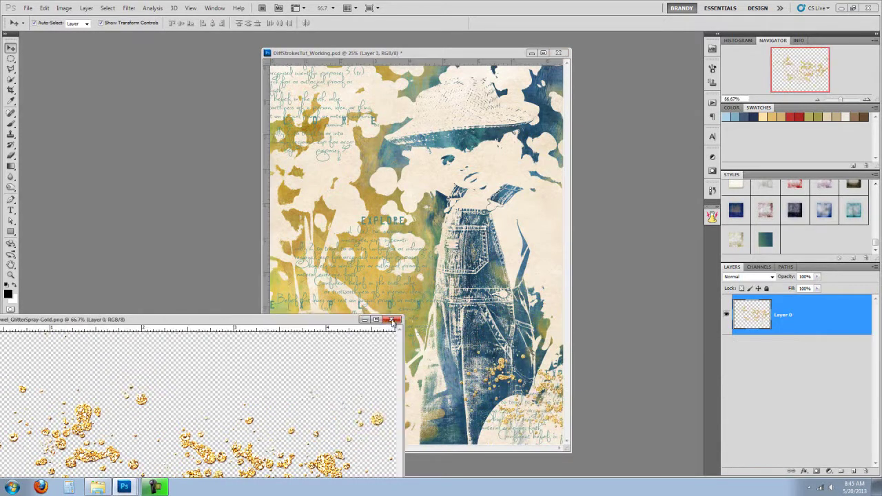
click(395, 318)
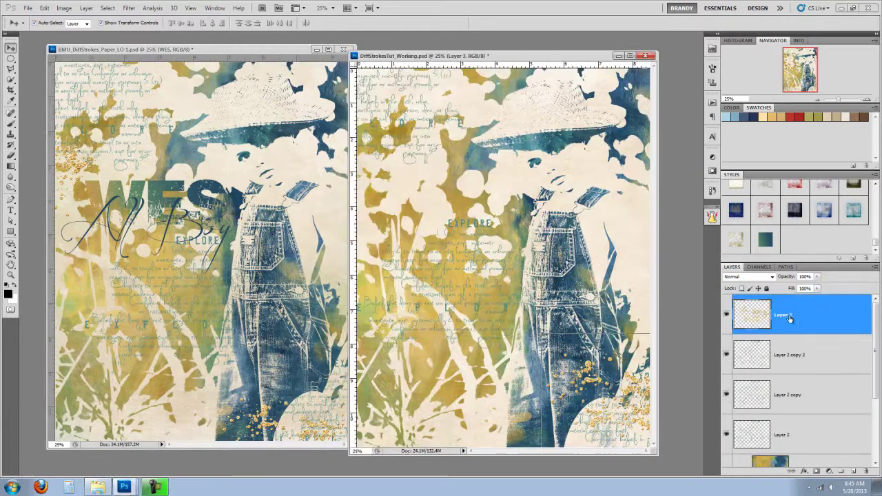
Duplicate the gold glitter layer as Layer 3 copy and move the duplicate to the page's upper-left edge.
right_click(791, 318)
click(818, 125)
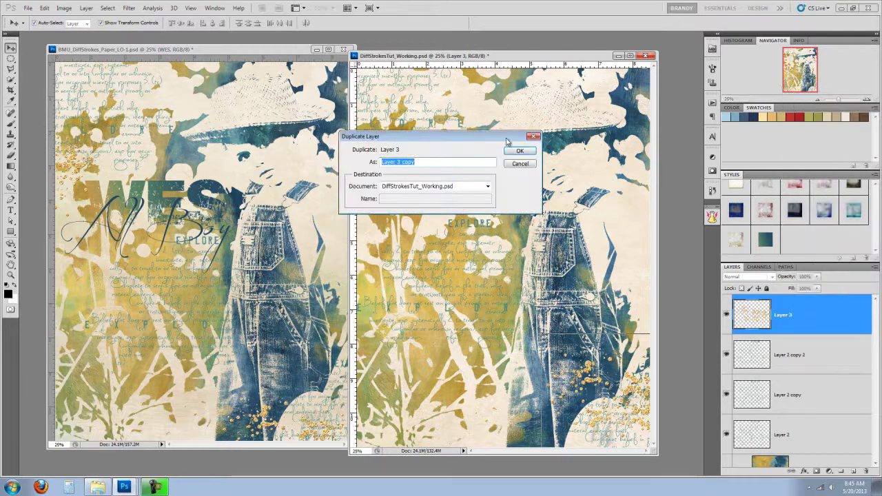
click(512, 150)
drag(636, 398, 408, 204)
drag(422, 160, 390, 177)
Move the EXPLORE word art on Layer 2 slightly down to leave room for a title above it.
mouse_move(235, 53)
mouse_down()
mouse_move(215, 60)
mouse_move(222, 53)
mouse_up()
drag(484, 58, 487, 55)
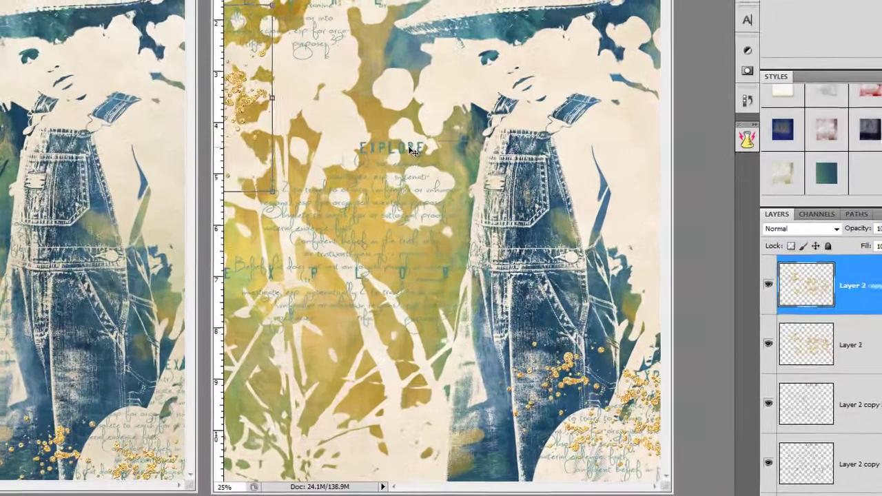
drag(488, 226, 491, 231)
drag(416, 160, 411, 172)
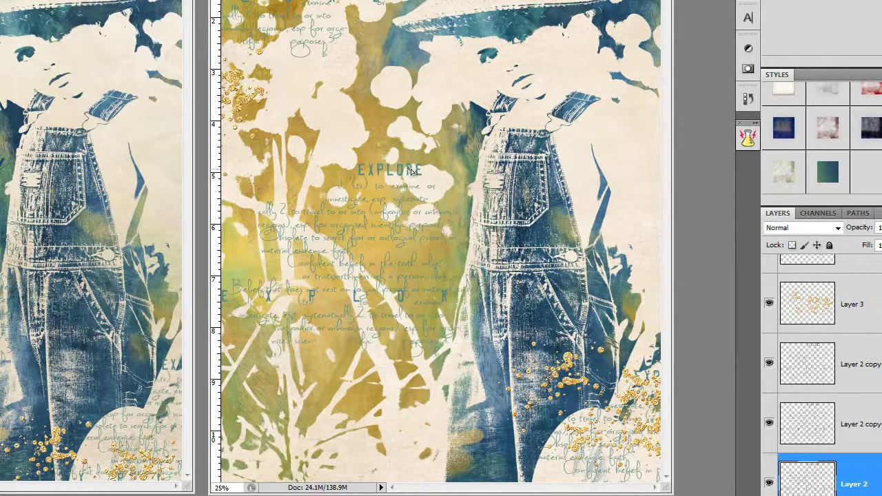
key(ctrl+t)
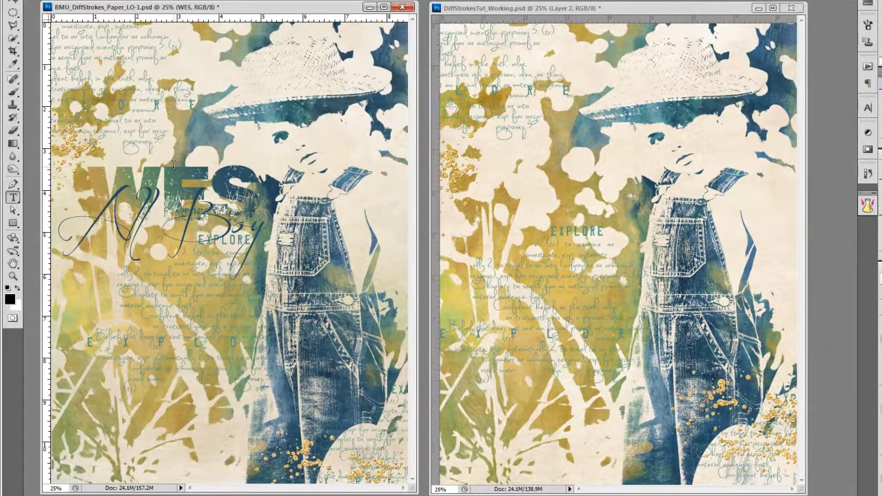
Add the boy's name in capitals as a title above the middle EXPLORE word art and center it beside the boy.
click(12, 6)
click(13, 197)
click(530, 198)
click(530, 198)
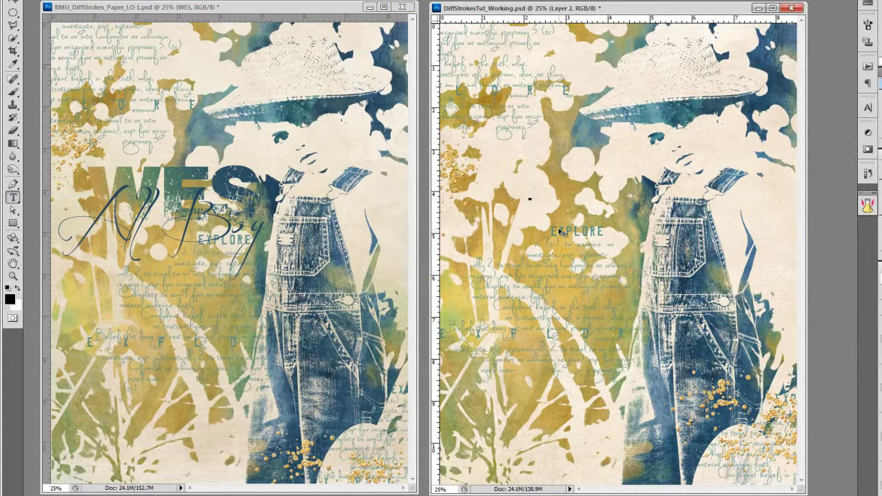
text(WES)
drag(736, 336, 668, 355)
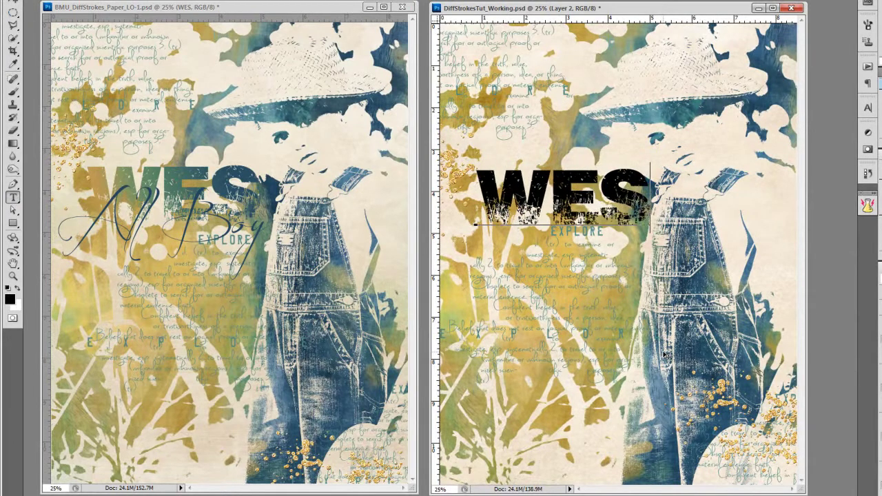
click(14, 4)
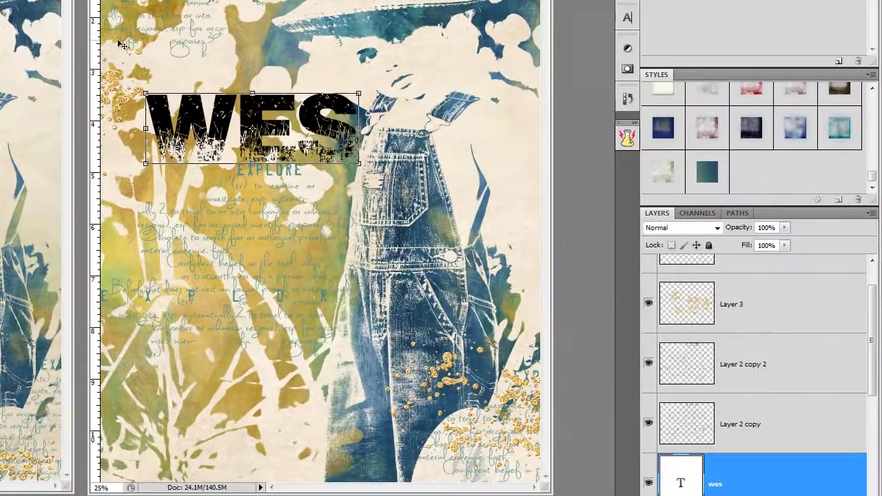
Add a linear Gradient Overlay to the title text layer and set its angle to 0°.
drag(873, 379, 873, 424)
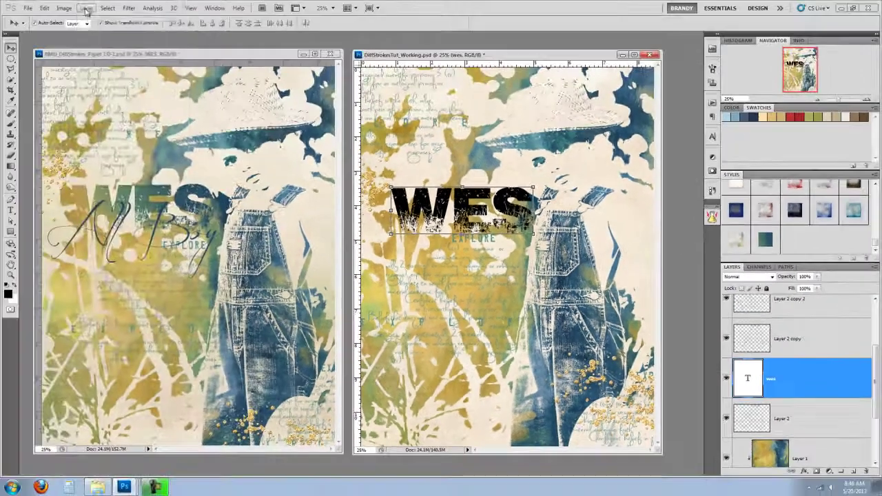
click(85, 7)
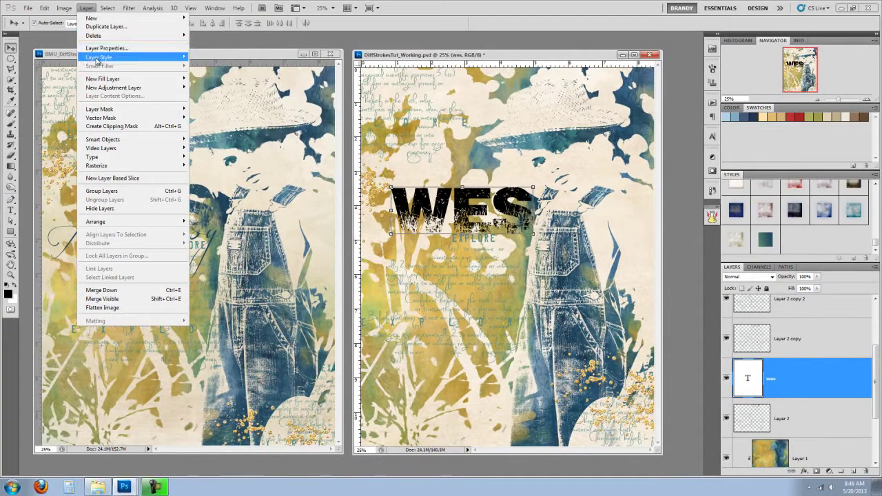
mouse_move(98, 59)
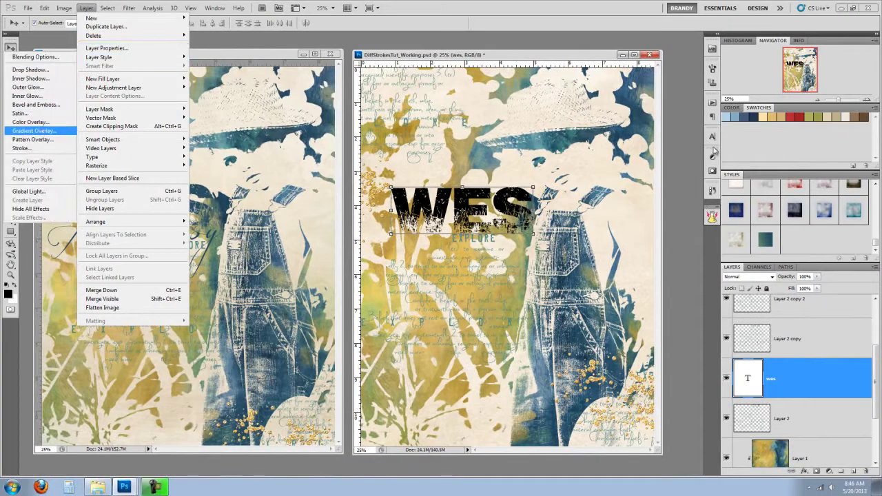
click(32, 131)
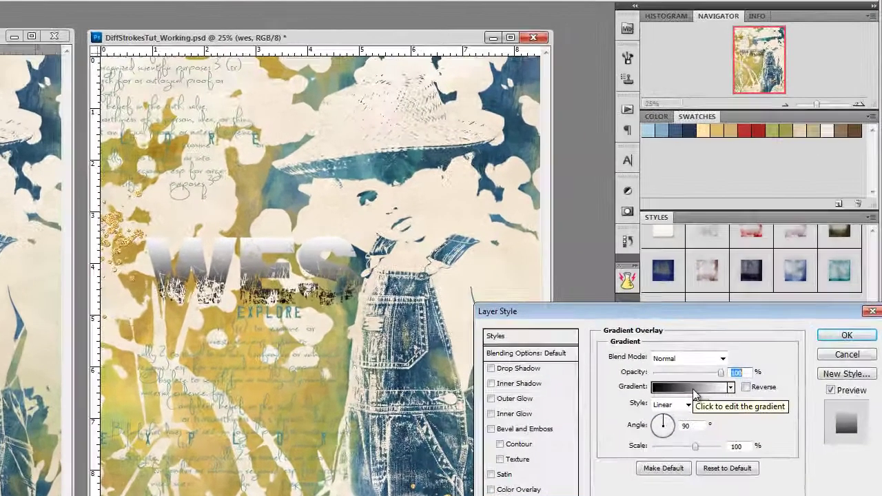
click(756, 289)
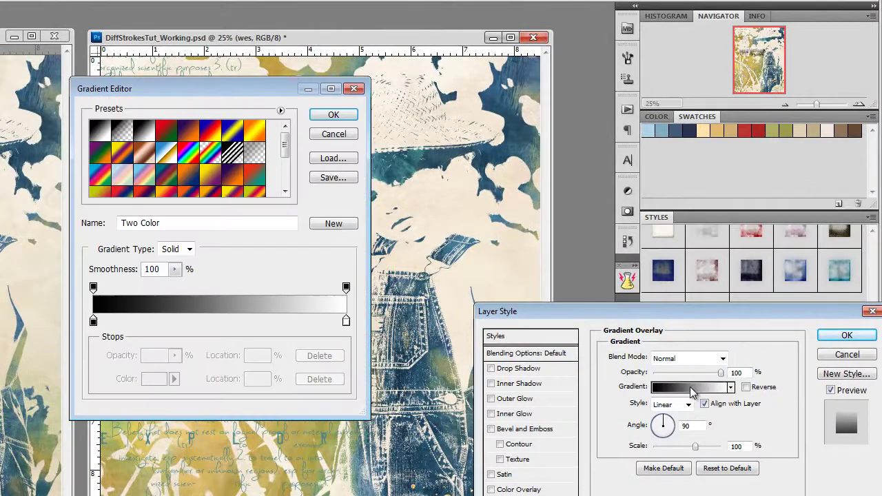
drag(245, 88, 691, 86)
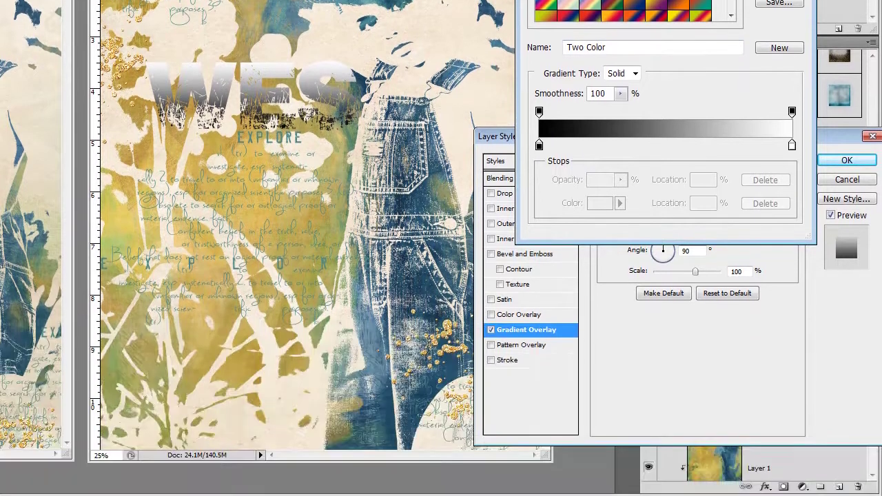
click(780, 114)
drag(666, 221, 674, 229)
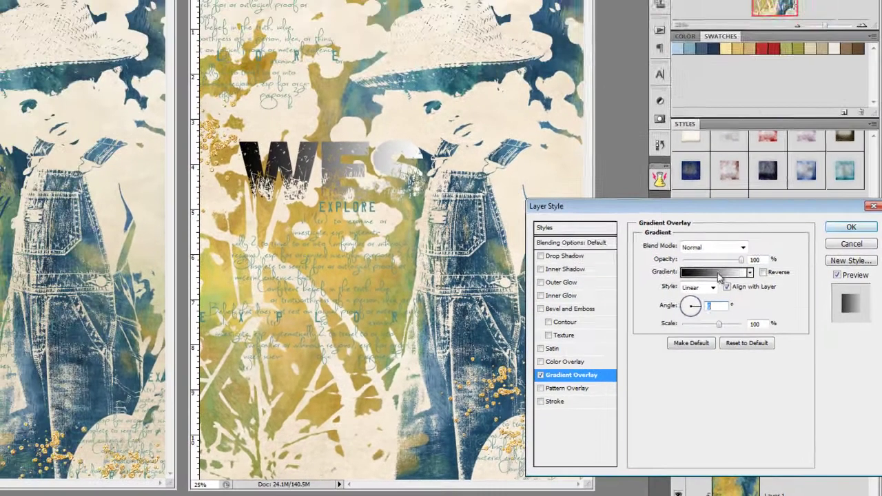
Set the gradient's starting color stop to a golden yellow sampled from the painted paper.
click(719, 273)
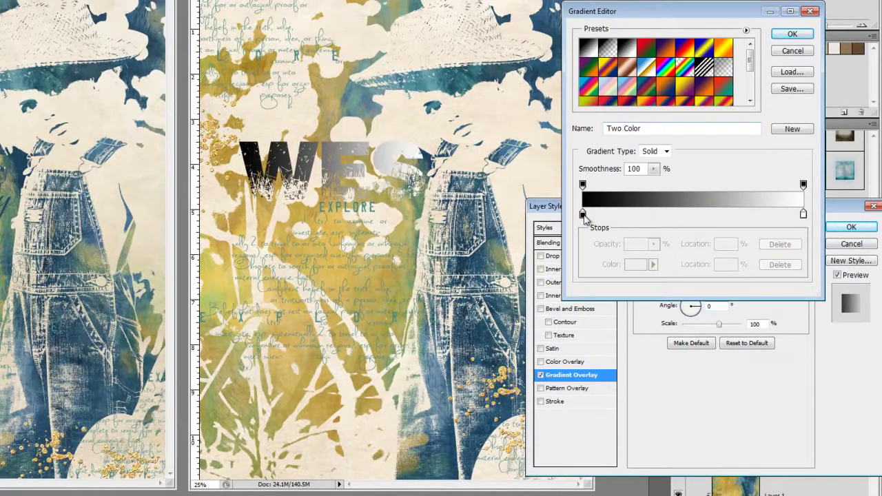
click(582, 215)
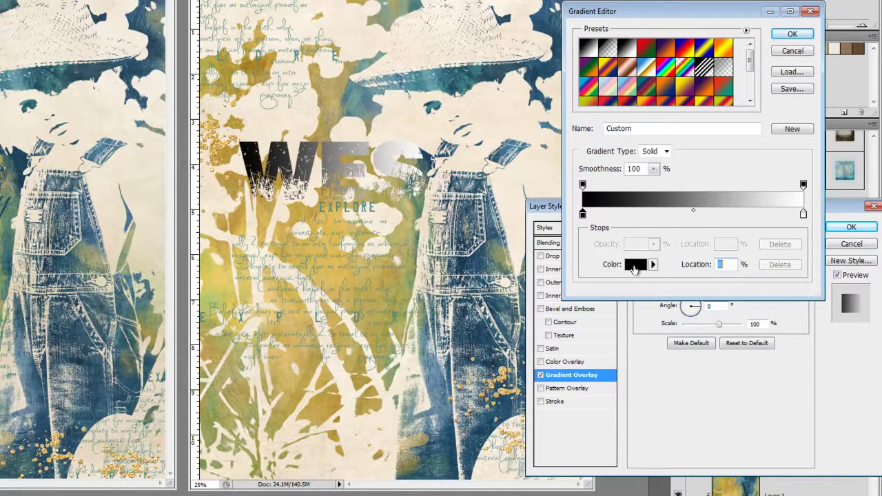
click(634, 268)
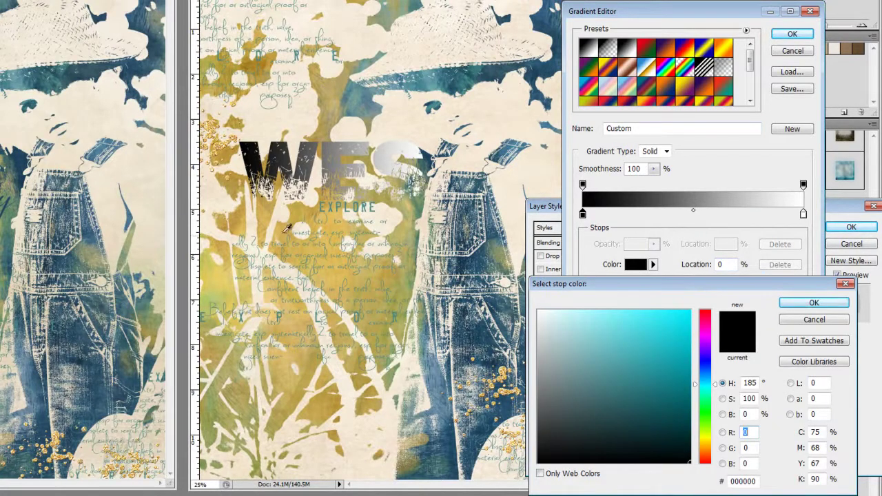
click(270, 213)
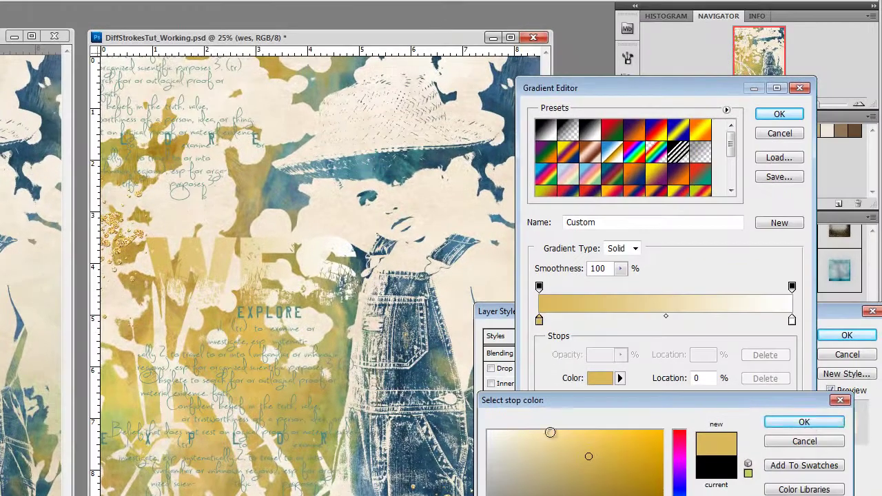
click(807, 384)
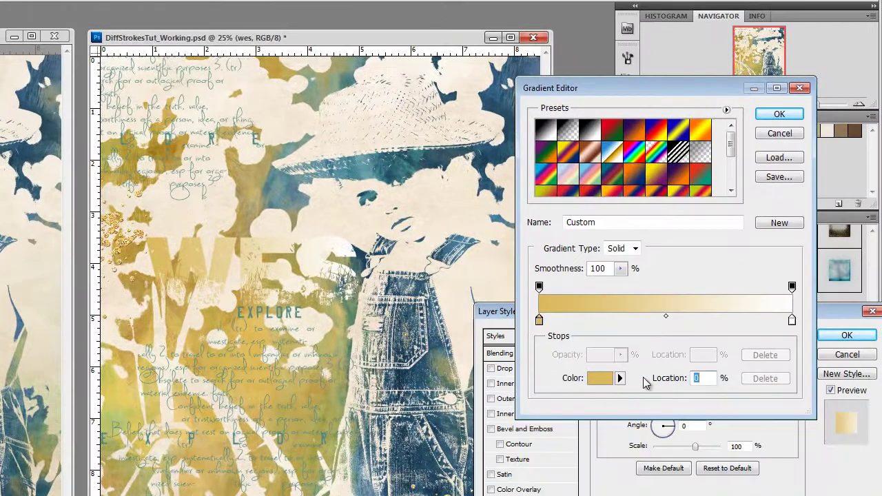
Add a gradient color stop at 28% and set it to a green sampled from the painted paper.
click(611, 321)
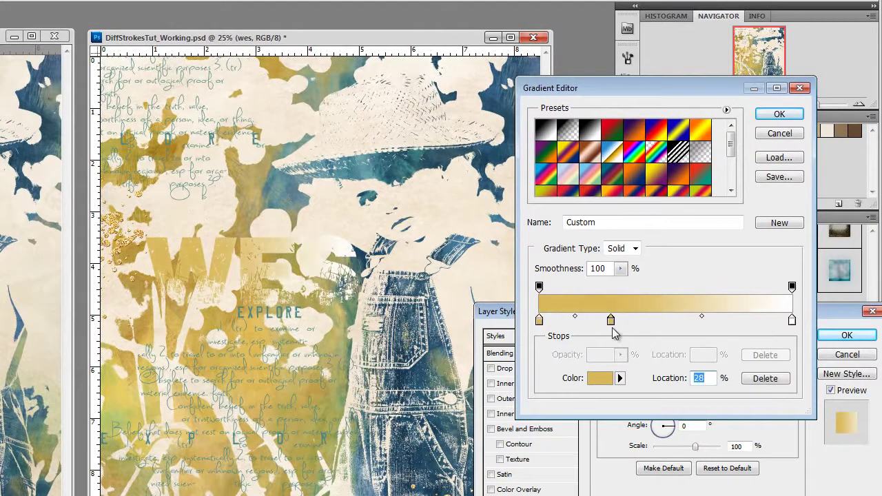
click(601, 381)
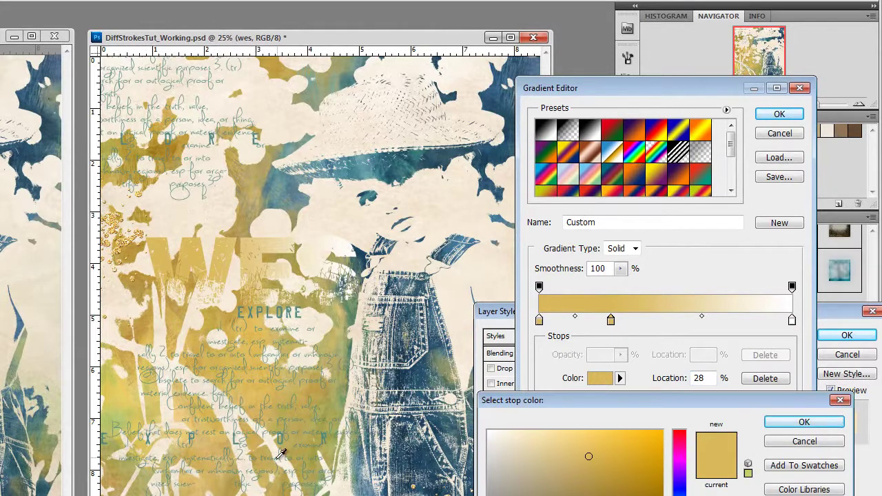
click(350, 316)
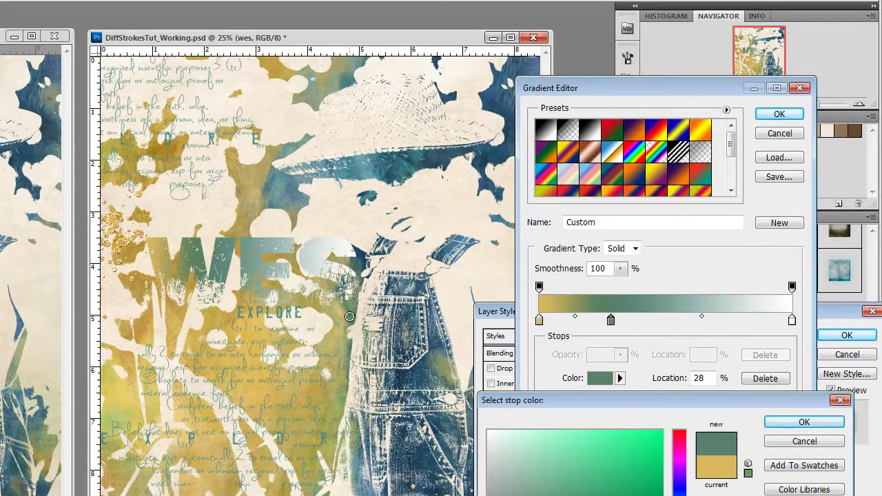
click(804, 422)
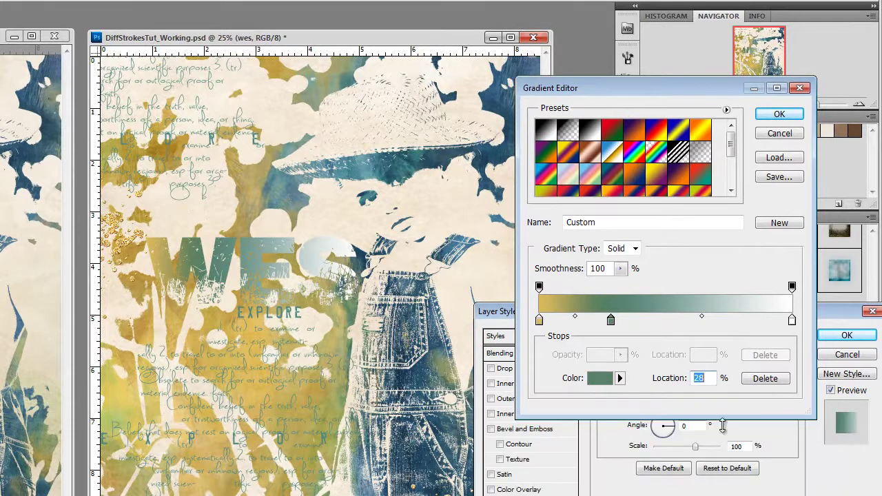
Add a gradient color stop at 58% and set it to a dark blue sampled from the overalls.
click(686, 322)
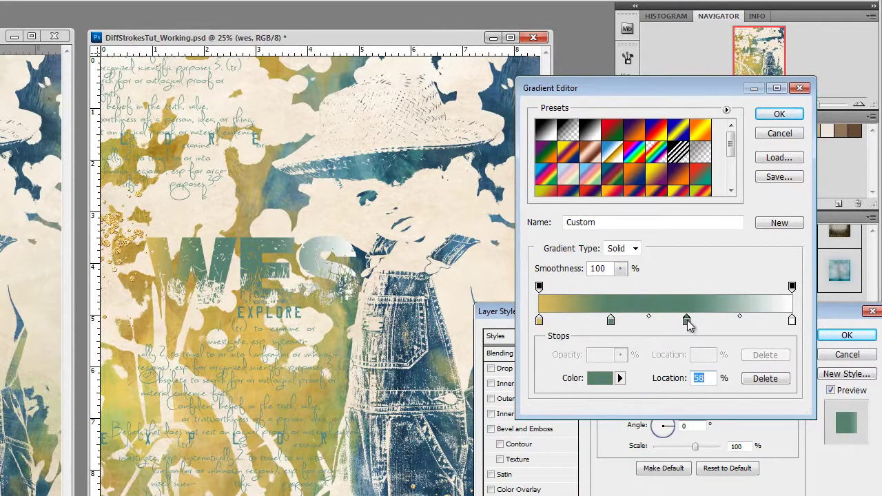
click(597, 380)
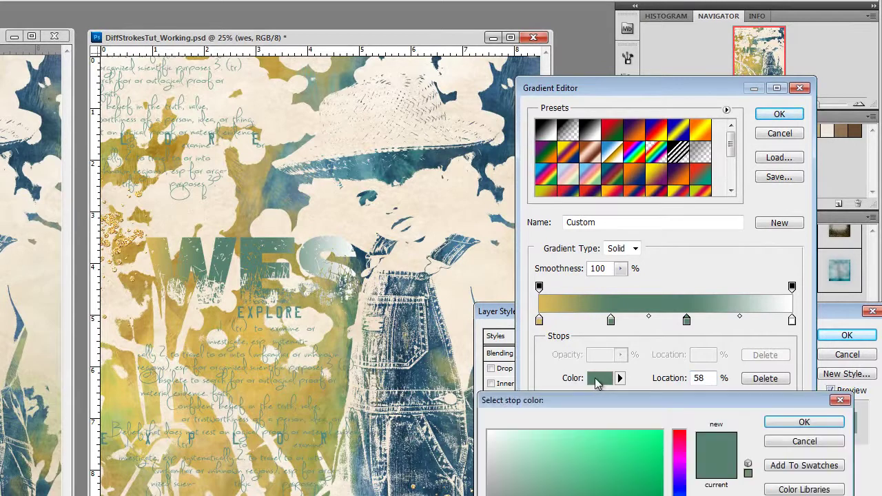
click(432, 458)
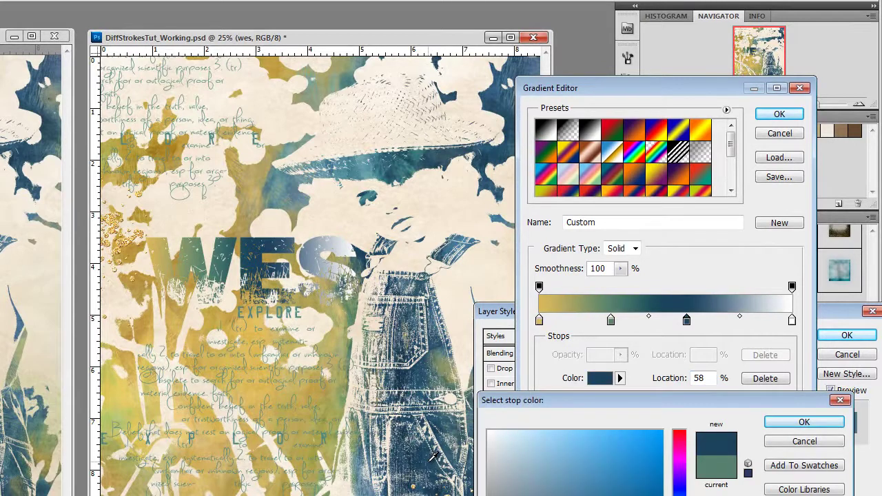
click(804, 422)
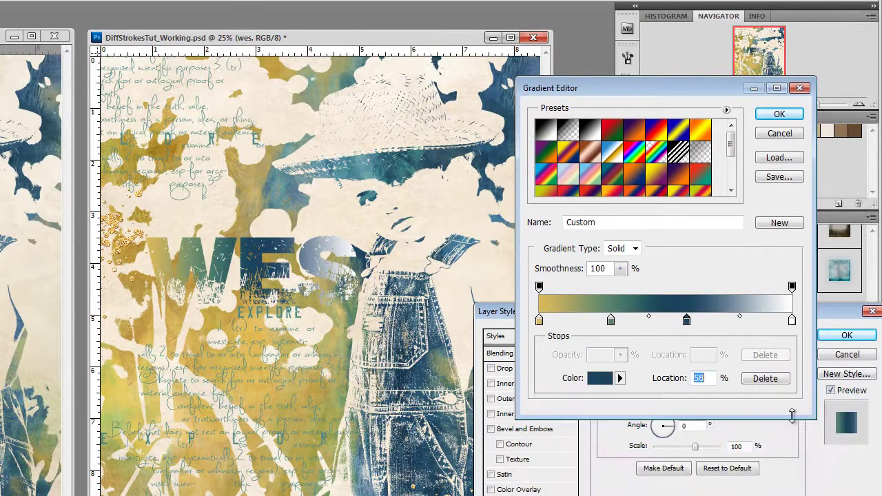
Shift the dark blue color stop closer to the gradient's end and set the end stop to dark blue sampled from the overalls.
drag(687, 323, 718, 323)
click(792, 322)
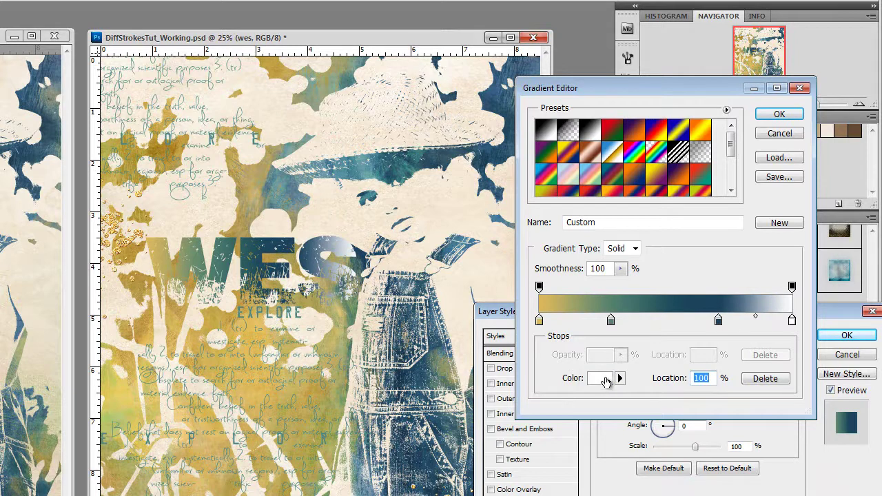
click(601, 378)
click(444, 346)
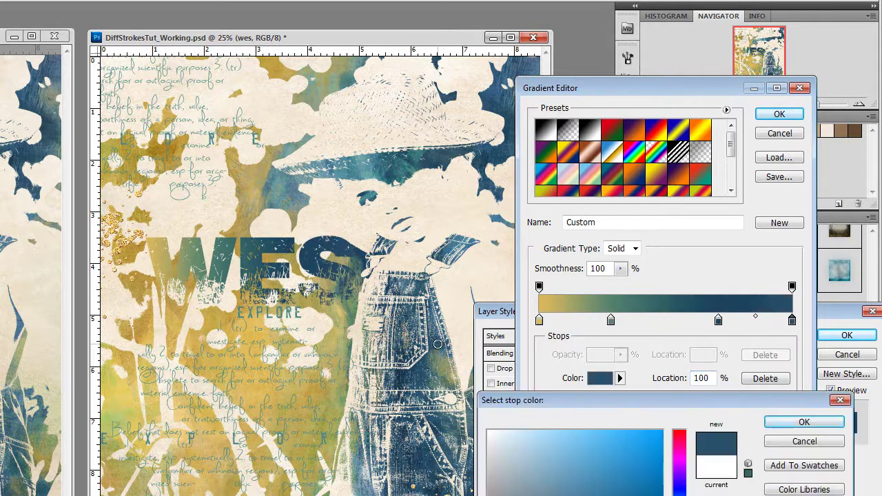
click(799, 424)
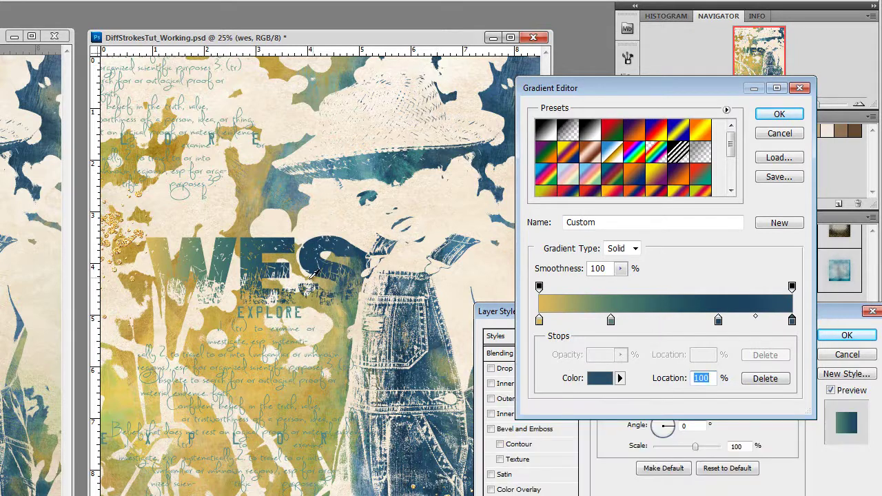
Move the gradient's green color stop to 40% and apply the Gradient Overlay to the title.
drag(611, 320, 641, 328)
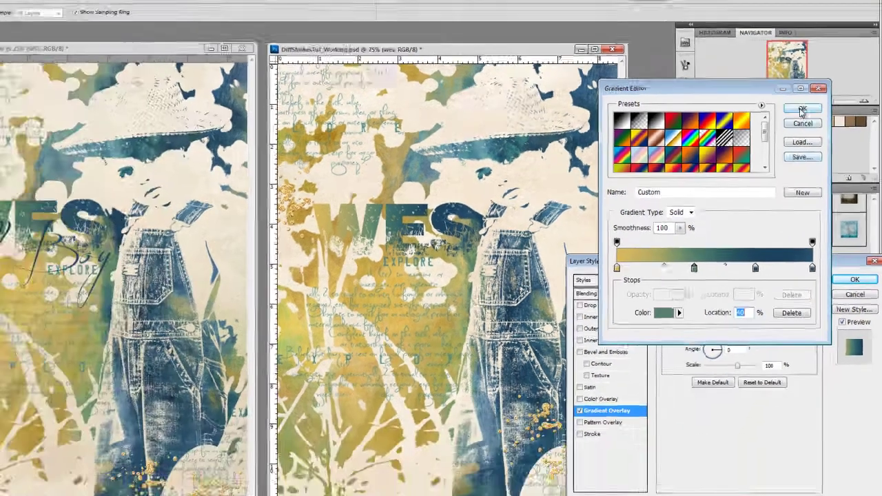
click(780, 113)
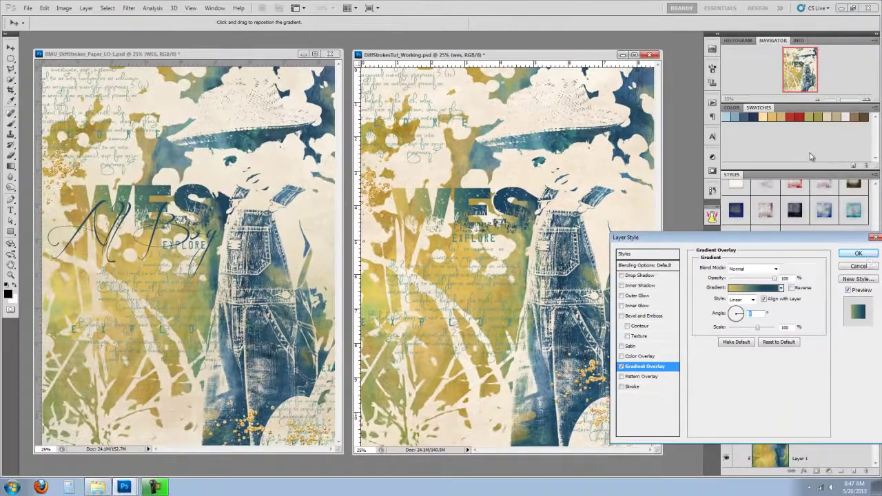
click(858, 253)
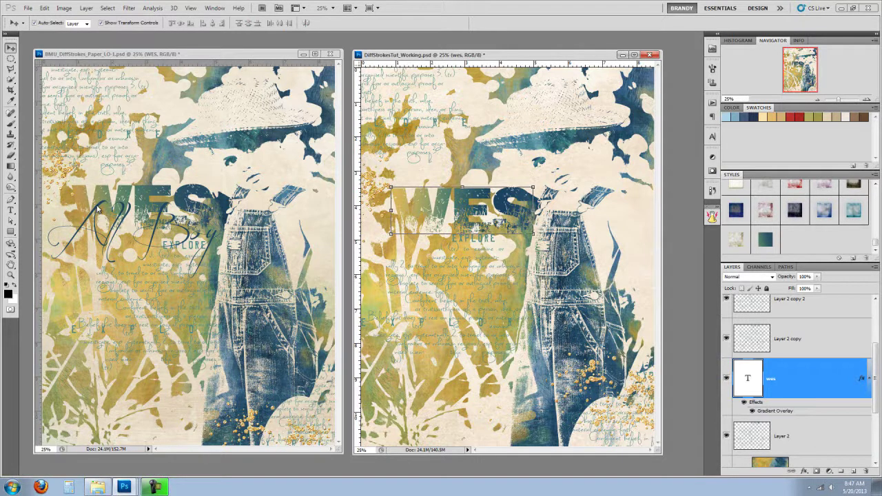
Check the font, size and color settings of the script "All Boy" text in the BMU_DiffStrokes_Paper_LO-1.psd layout.
click(11, 210)
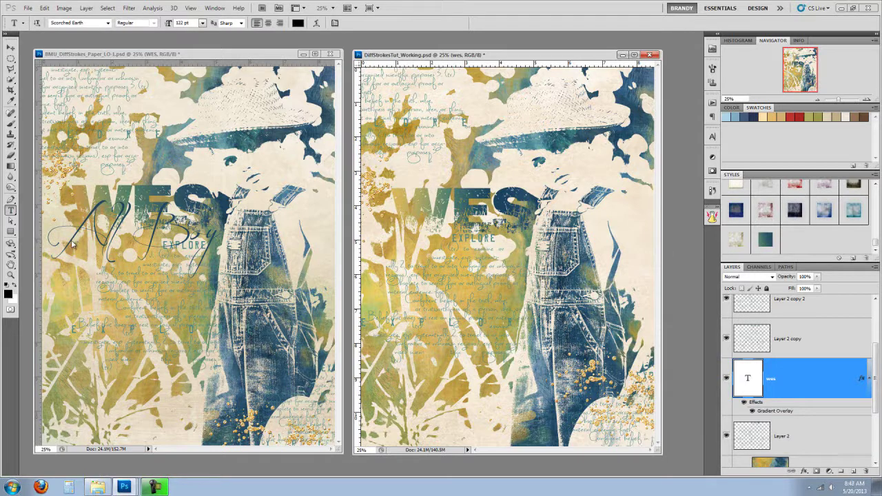
click(72, 242)
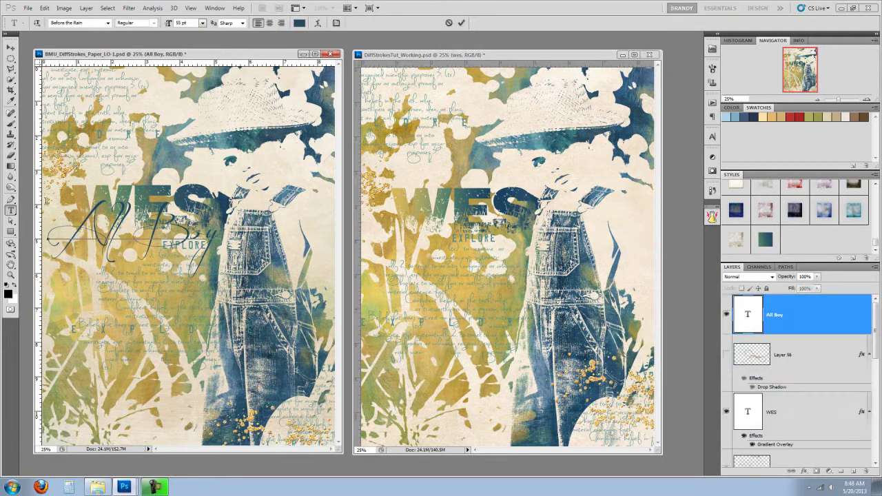
click(10, 48)
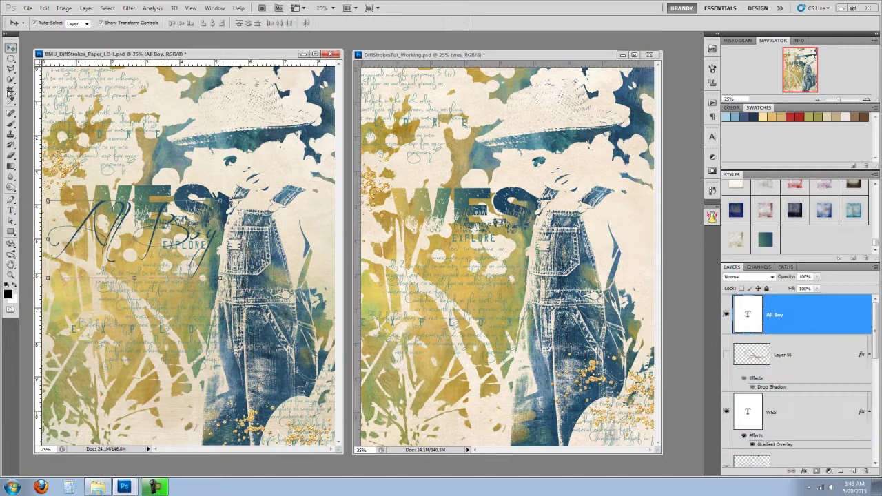
Add the text "All Boy" below the title in DiffStrokesTut_Working.psd and move it left so it fits on the page.
click(11, 211)
click(489, 269)
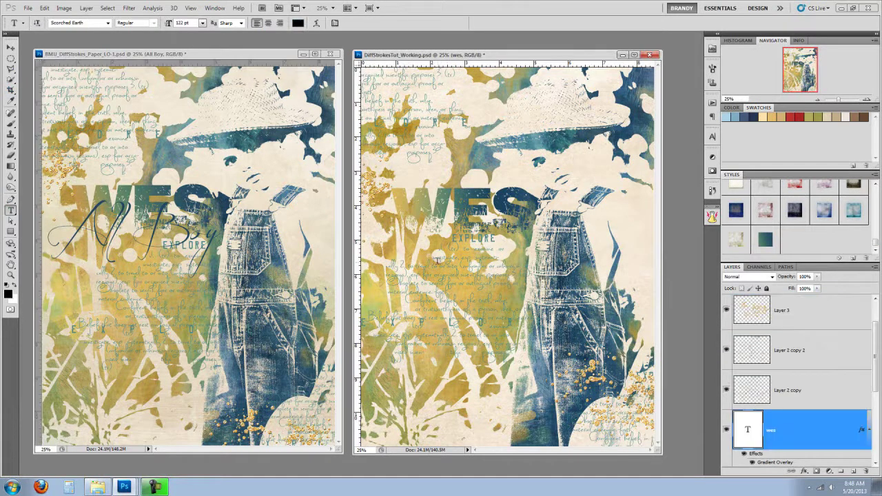
click(438, 260)
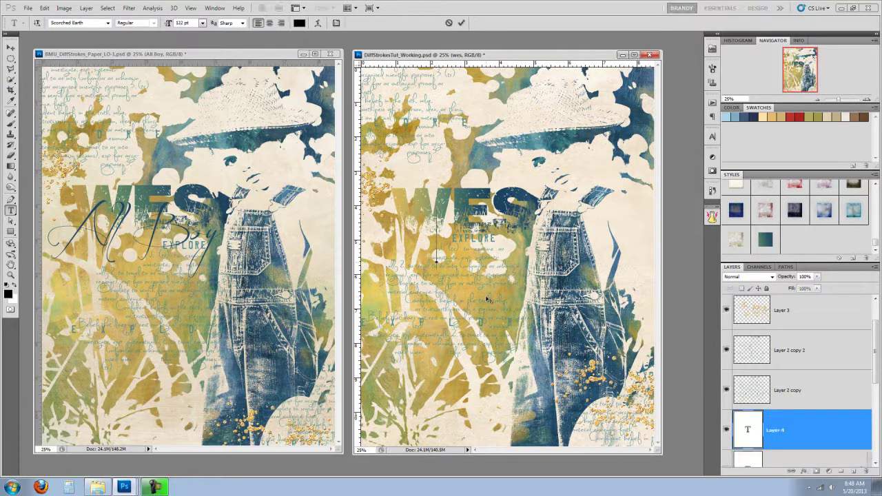
text(ALL)
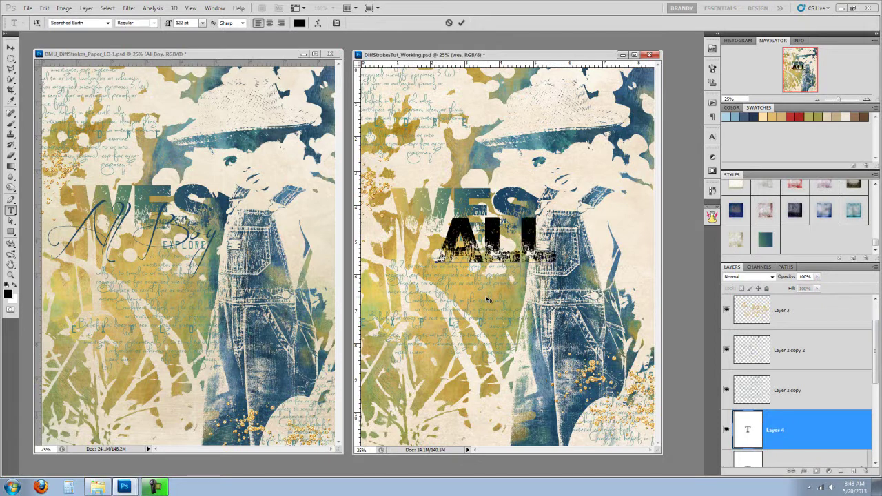
key(BackSpace)
text(L BO)
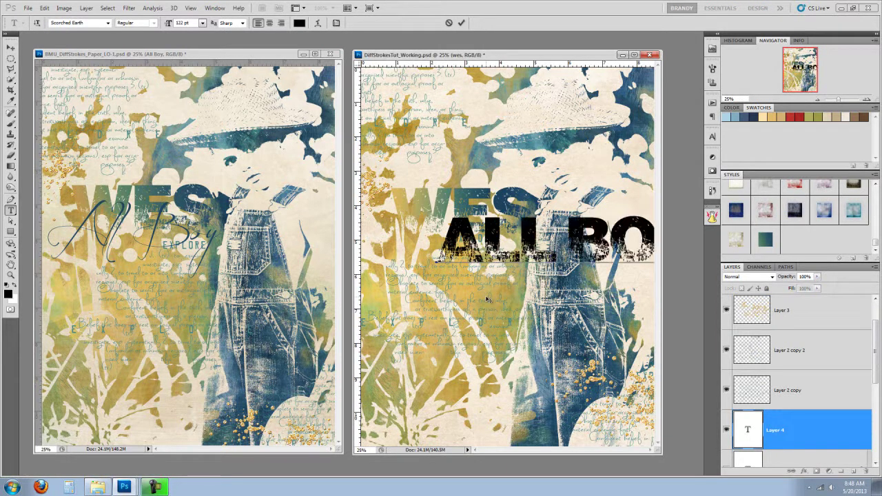
click(10, 48)
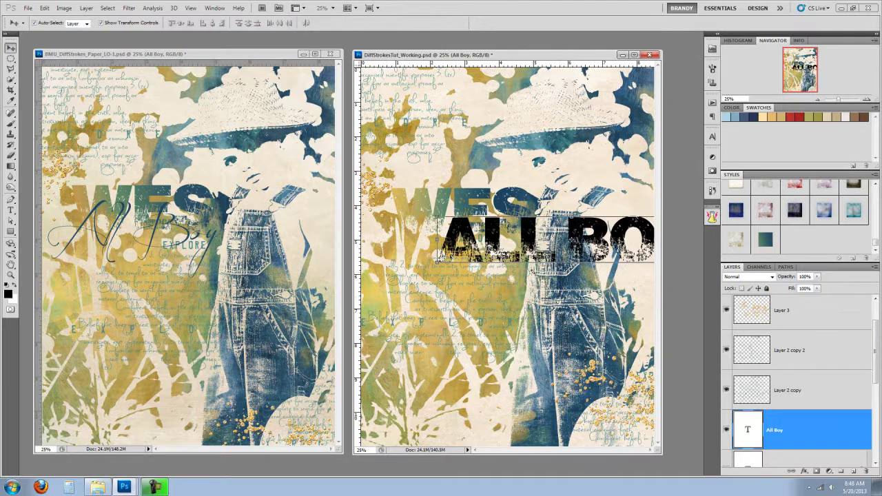
drag(534, 246, 466, 250)
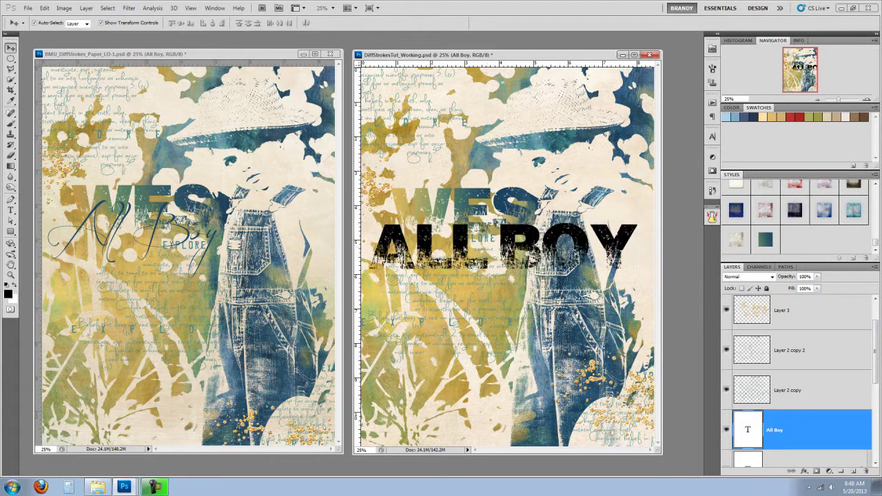
Change the "All Boy" text's font to Before the Rain and turn off All Caps.
click(713, 137)
click(643, 145)
text(Before the Rain)
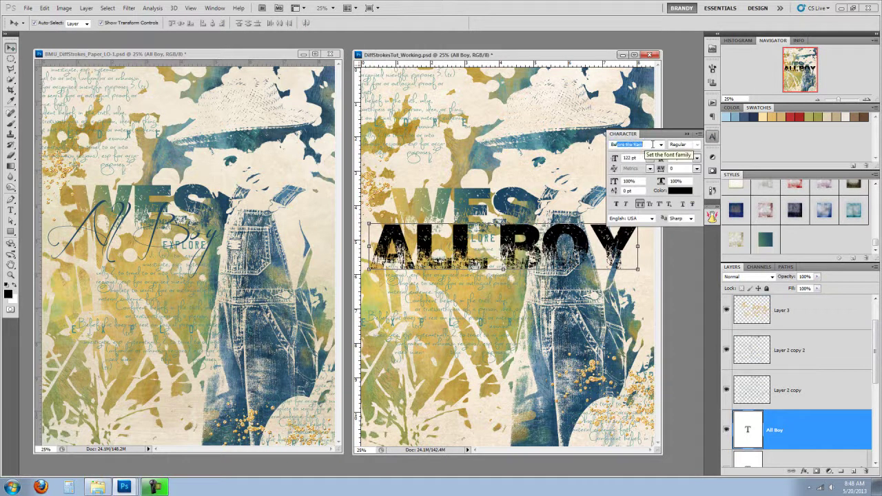
key(Return)
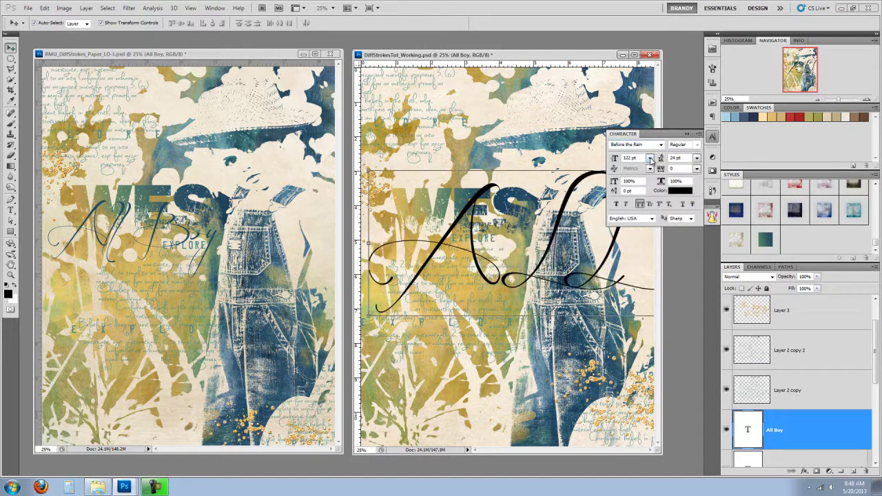
click(698, 134)
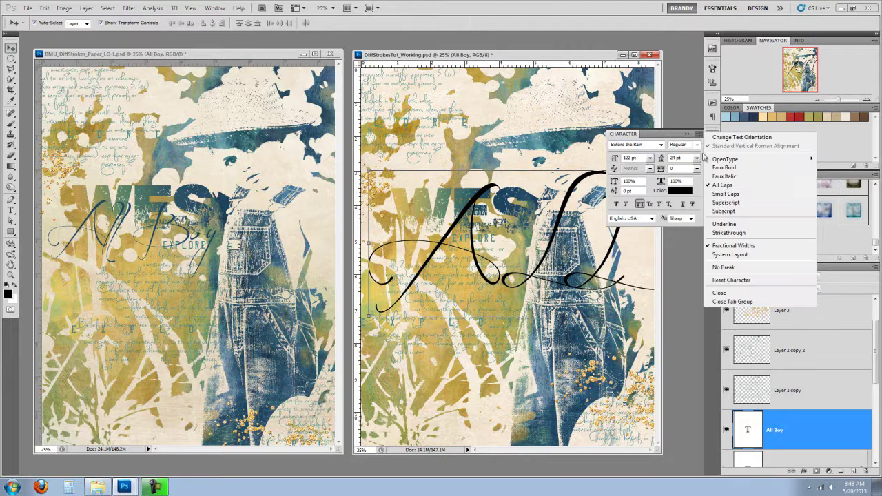
click(720, 188)
Set the "All Boy" text size to 60 pt and move the text up so it overlaps the title's lower edge.
click(649, 158)
click(628, 316)
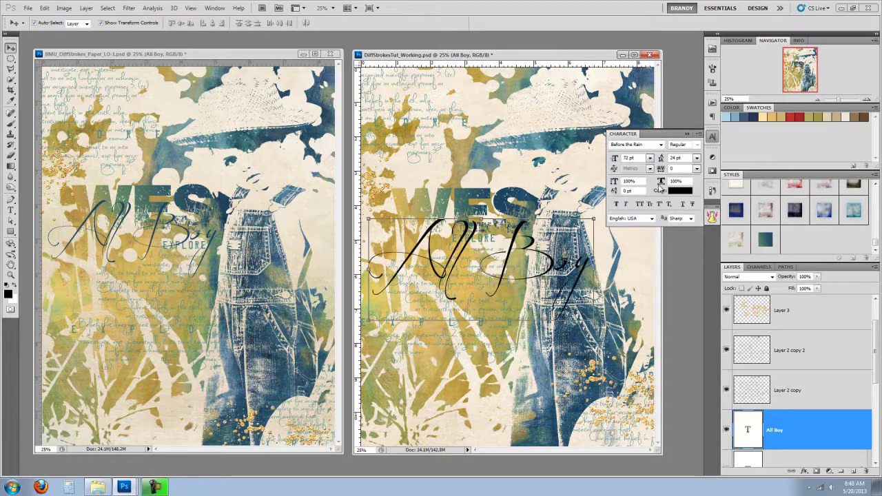
click(649, 158)
click(637, 305)
drag(511, 271, 540, 249)
click(477, 246)
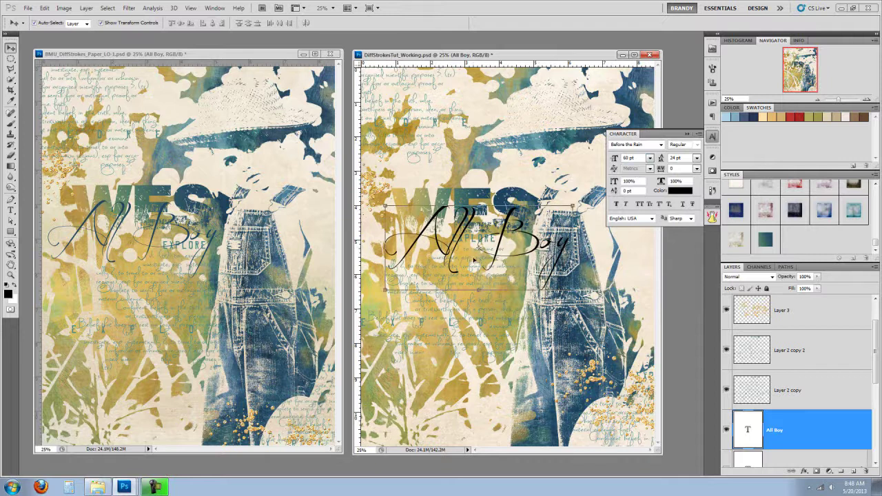
Shift the EXPLORE word art slightly right and down, and move the "All Boy" text a little to the left.
drag(486, 324, 504, 330)
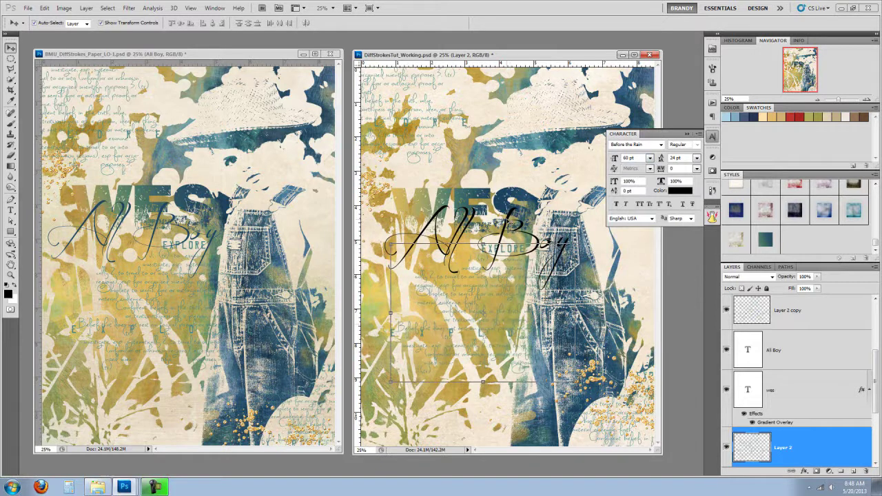
click(511, 225)
mouse_move(504, 224)
mouse_down()
mouse_move(494, 215)
mouse_move(489, 221)
mouse_up()
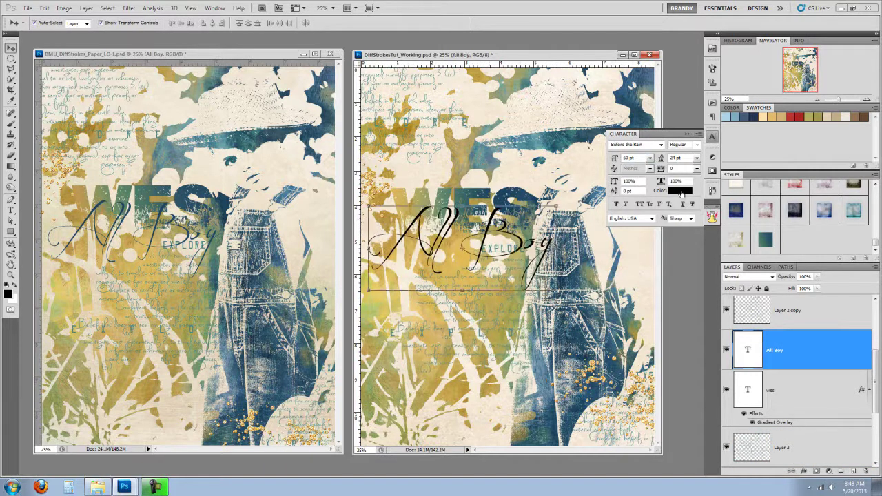
Set the "All Boy" text color to dark blue 2e5269 sampled from the overalls and collapse the character settings.
click(681, 192)
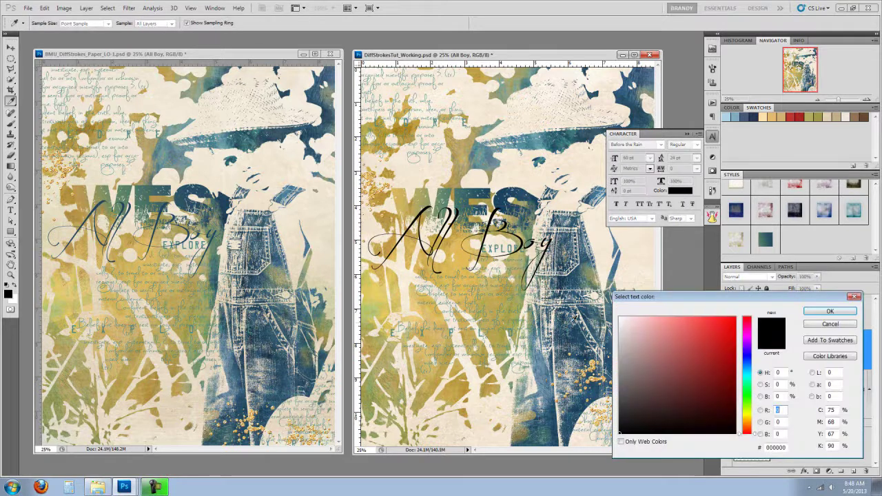
click(581, 339)
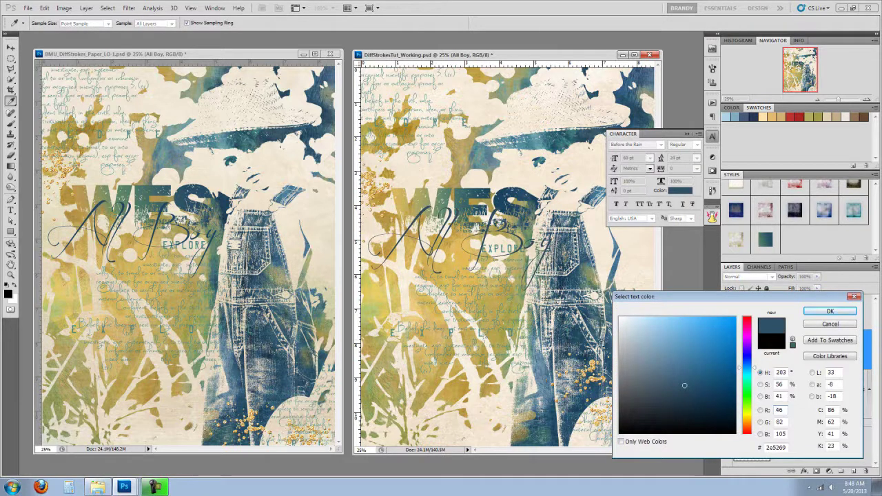
click(830, 311)
click(687, 134)
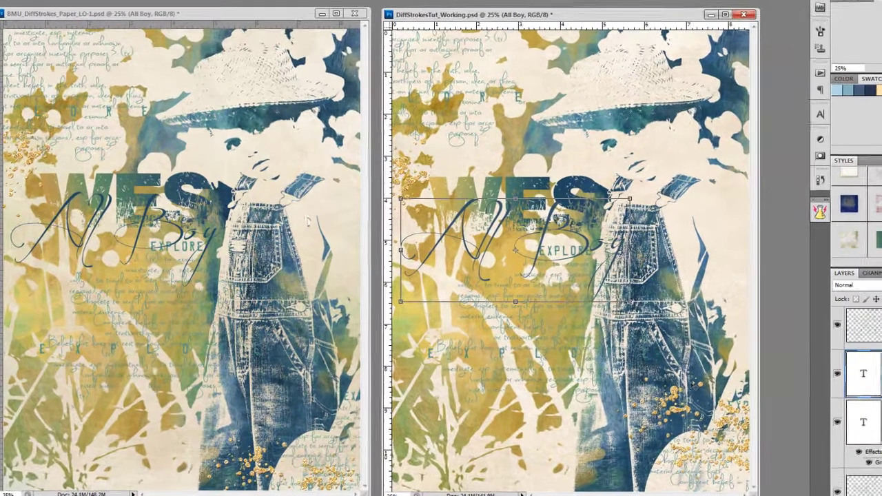
Minimize the BMU_DiffStrokes_Paper_LO-1.psd window and move the working layout's window toward the middle of the workspace.
click(303, 55)
click(323, 15)
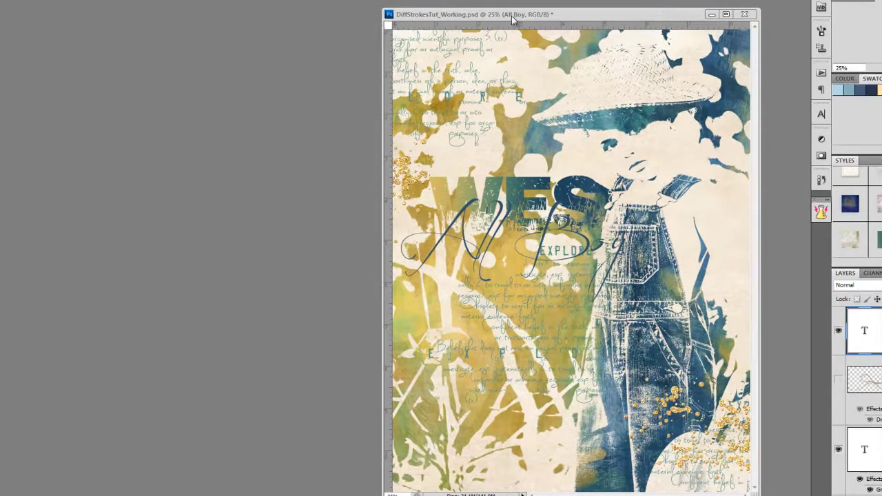
drag(546, 18, 417, 12)
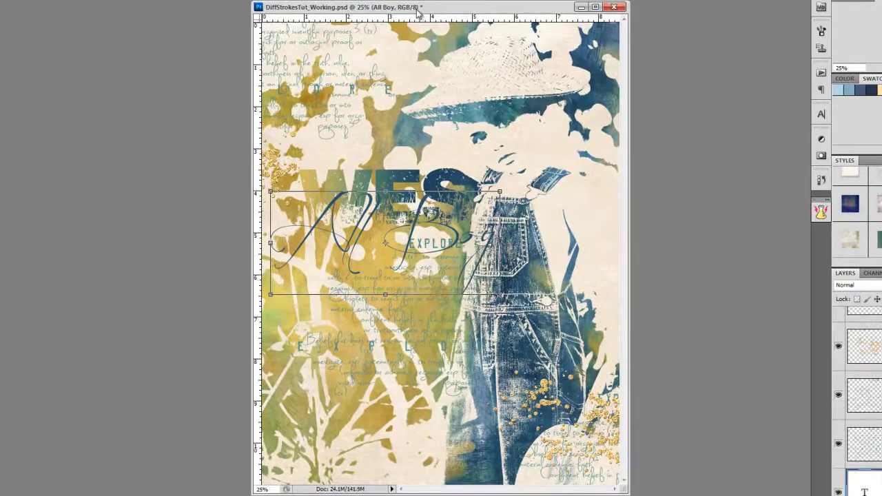